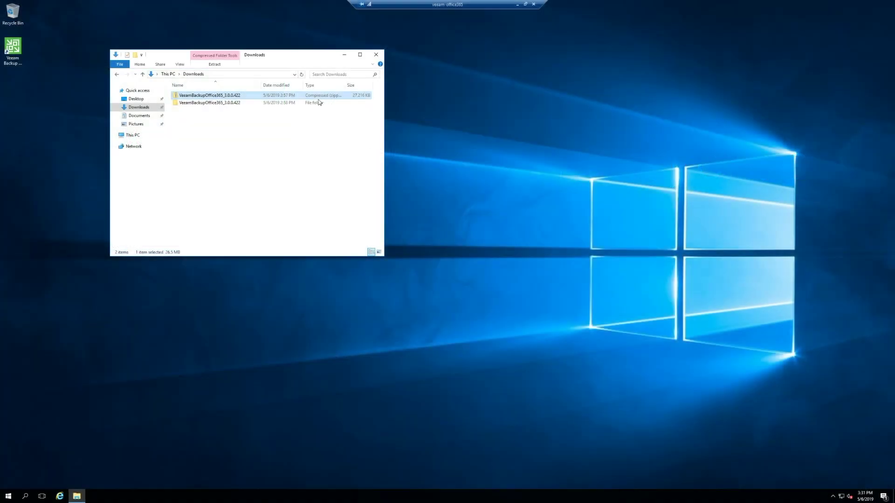
- Open the extracted VeeamBackupOffice365_3.0.0.422 folder in File Explorer
click(10, 54)
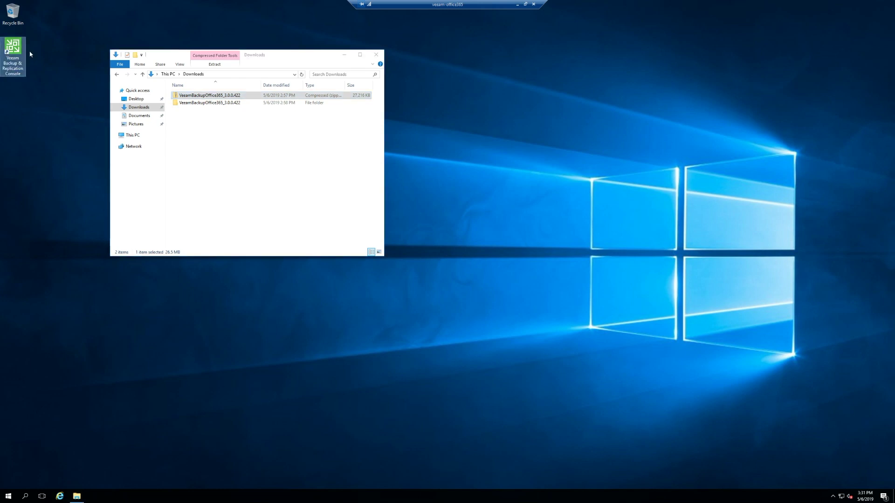
click(220, 104)
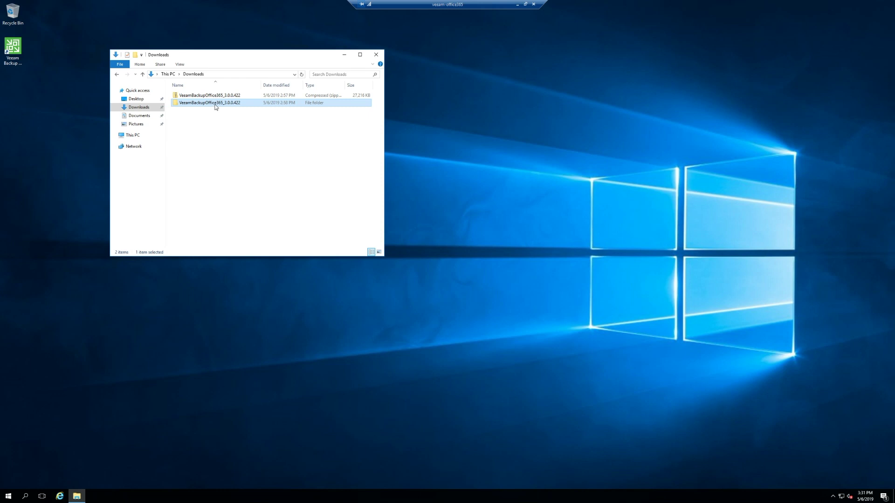
mouse_move(216, 107)
double_click(216, 104)
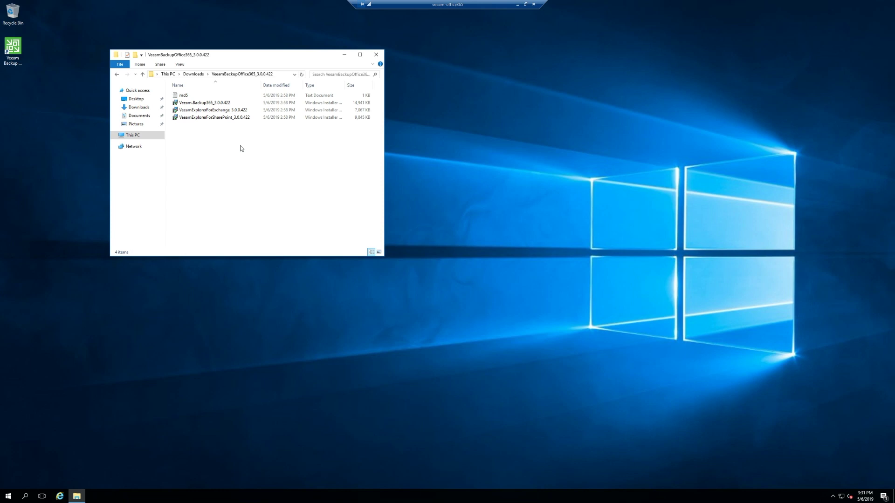
- Run the Veeam.Backup365_3.0.0.422 installer, allowing it past the security warning
click(218, 110)
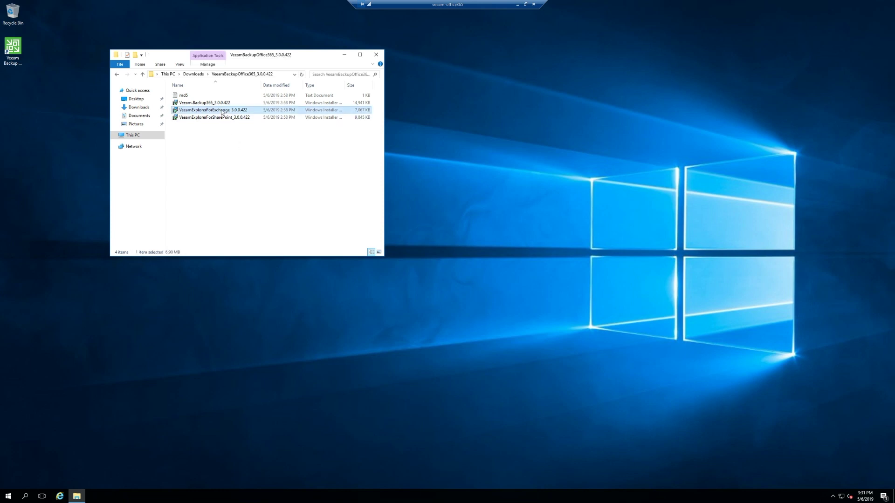
click(218, 118)
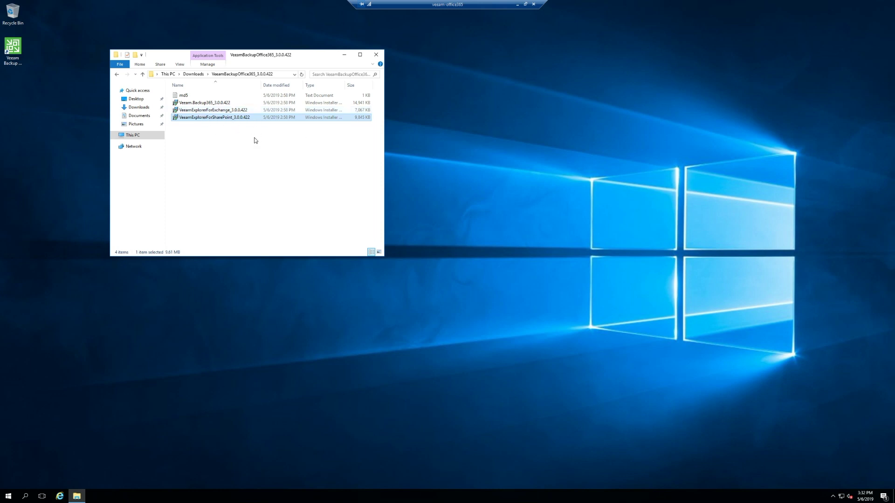
click(243, 105)
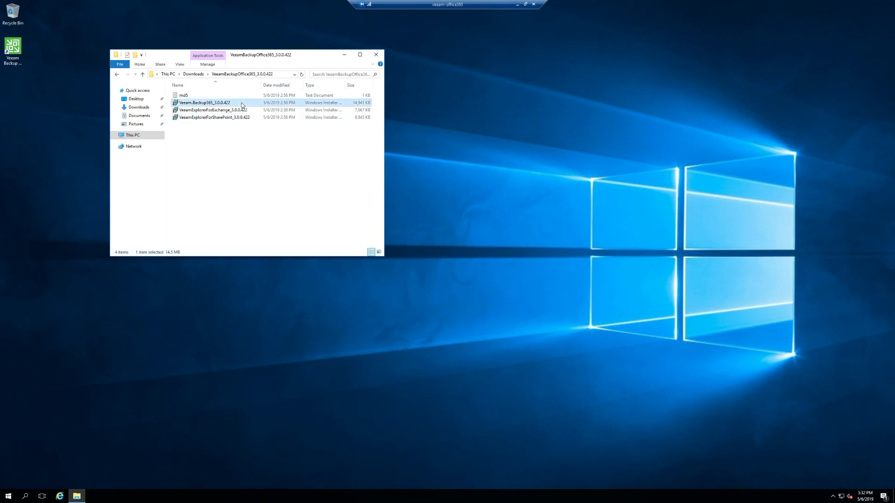
double_click(219, 103)
click(469, 255)
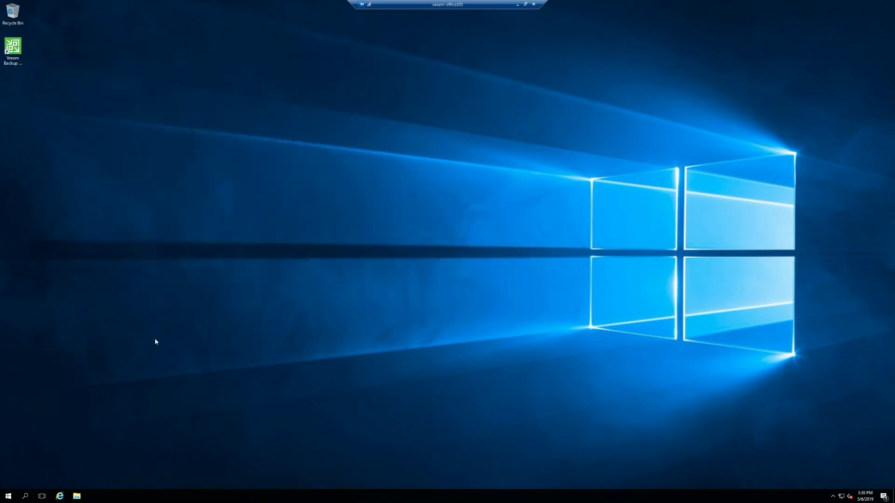
- Relaunch the Veeam.Backup365 installer from the Downloads folder, allowing it past the security warning
click(77, 496)
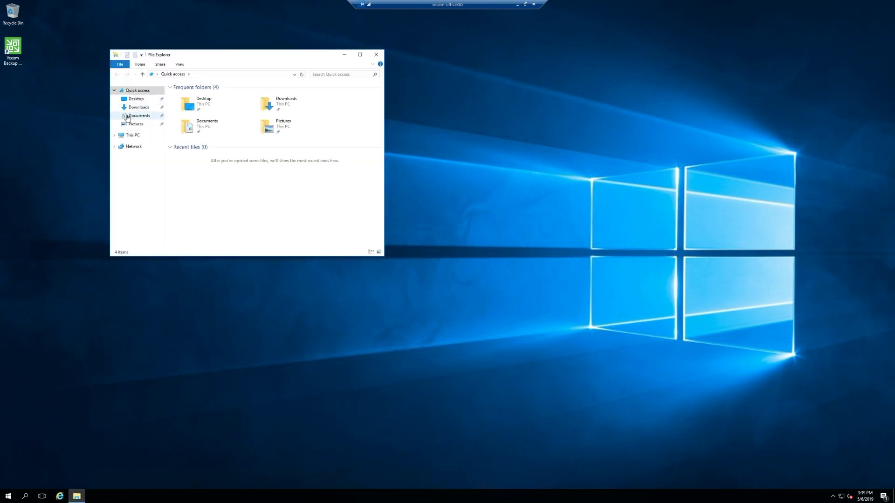
click(139, 108)
double_click(205, 94)
double_click(204, 103)
click(470, 255)
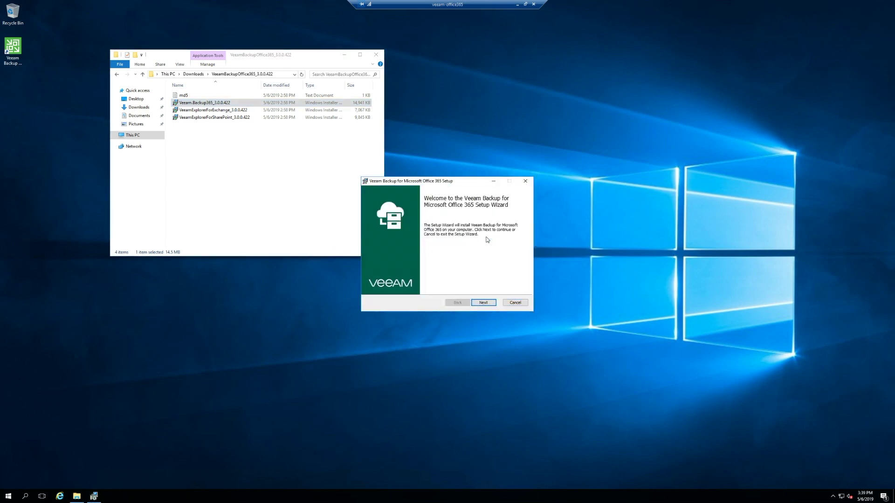
- Accept both the software license and the third-party components license terms
click(484, 303)
click(401, 277)
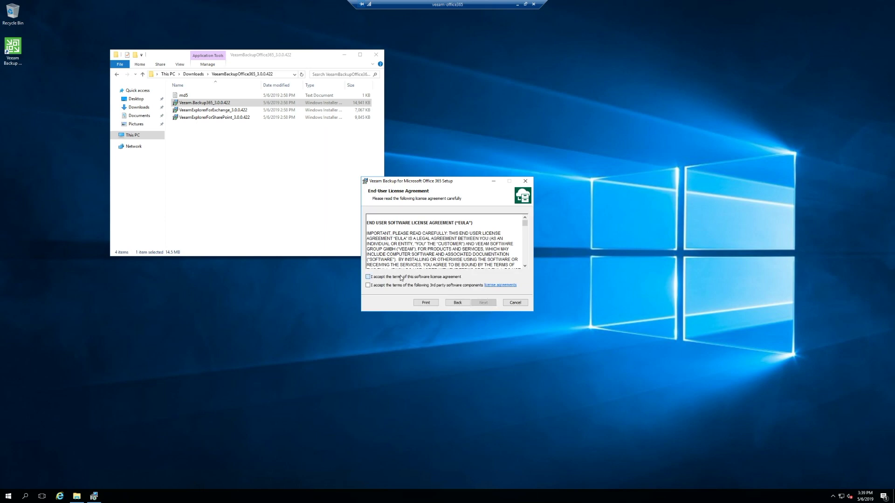
click(402, 285)
key(Return)
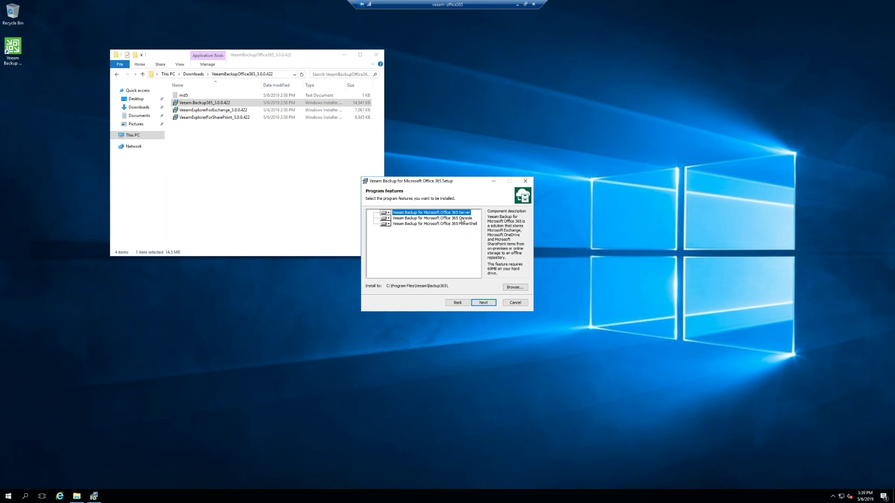
- Keep the Server feature set to install and continue to the ready-to-install step
click(386, 213)
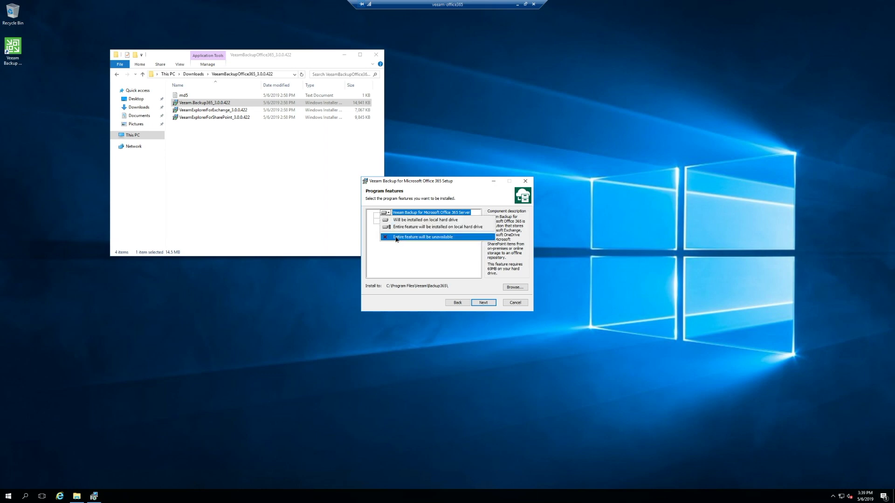
click(397, 238)
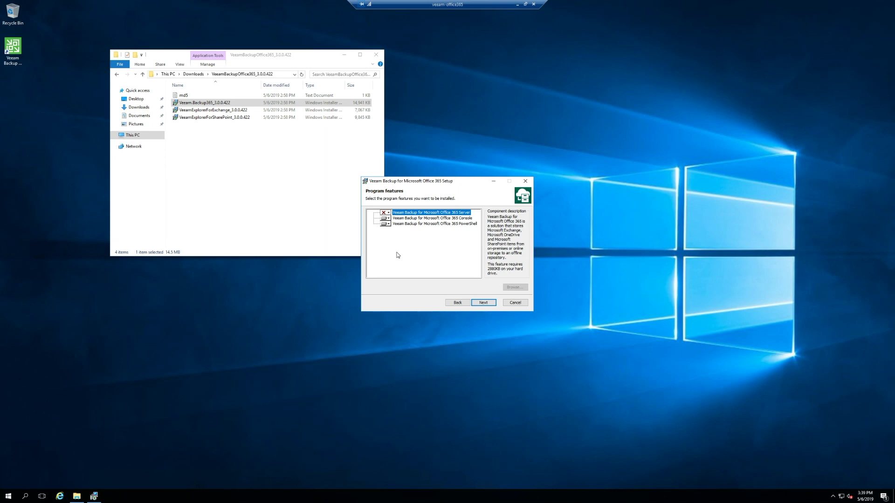
click(388, 213)
click(401, 227)
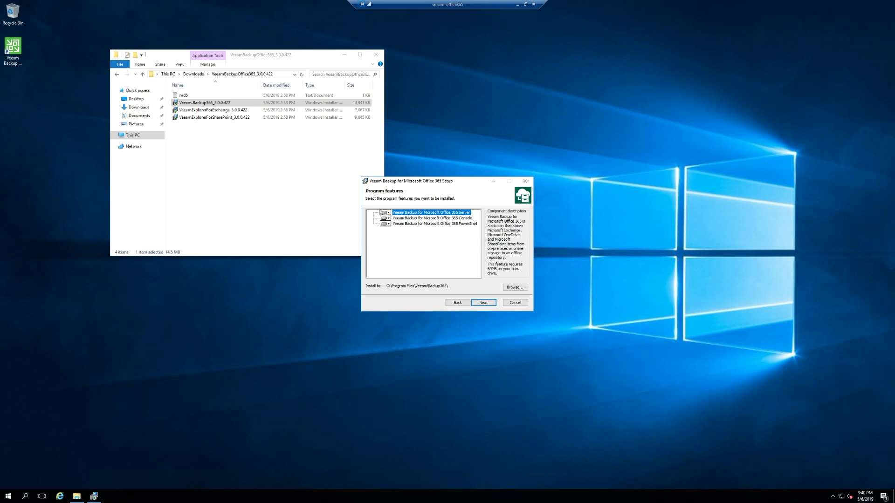
click(485, 304)
- Install the product despite the minimum requirements warning, then close setup and the installer folder
click(484, 303)
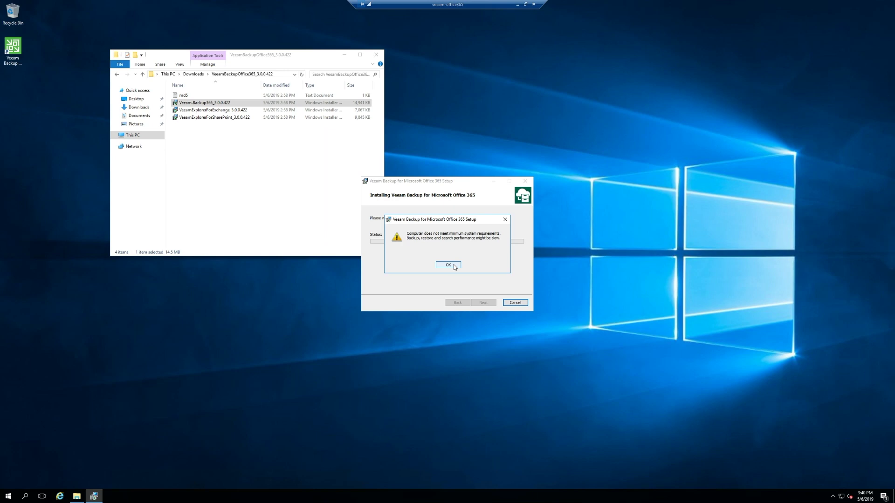
click(454, 266)
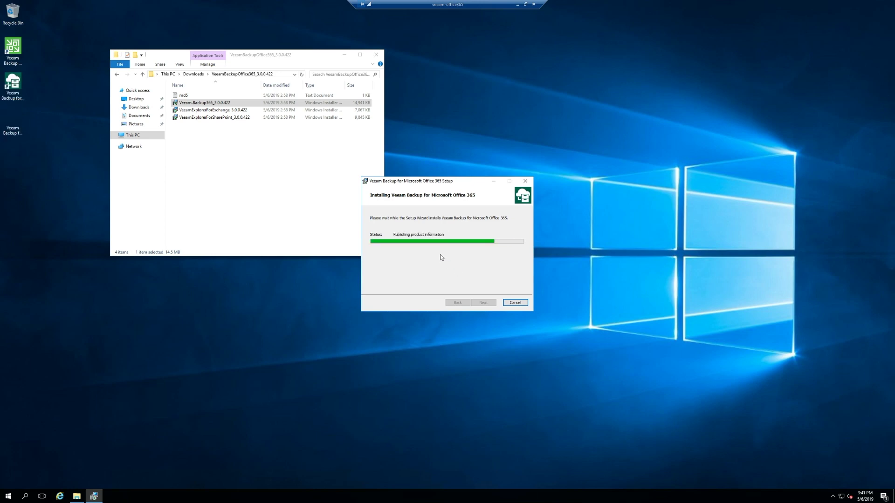
click(13, 120)
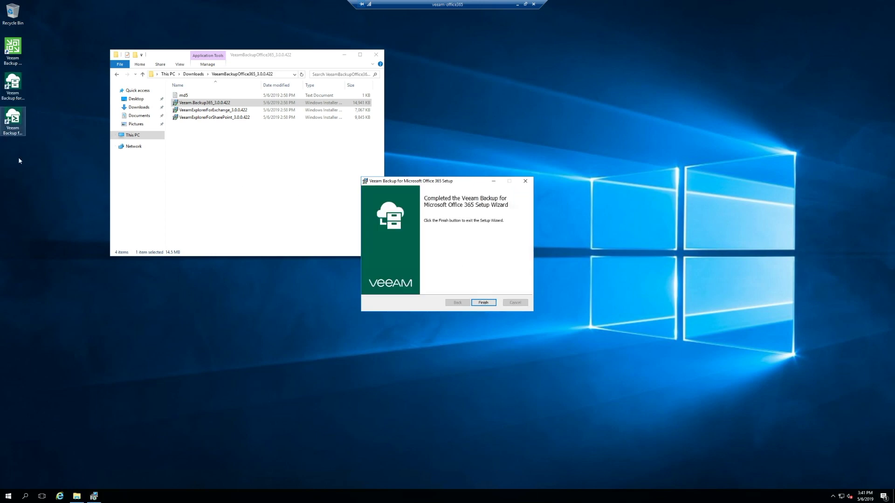
click(485, 303)
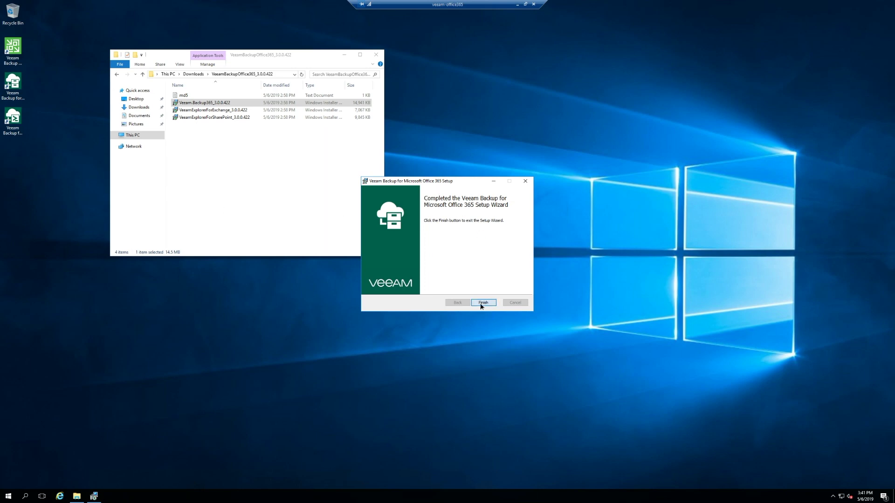
click(376, 54)
click(14, 83)
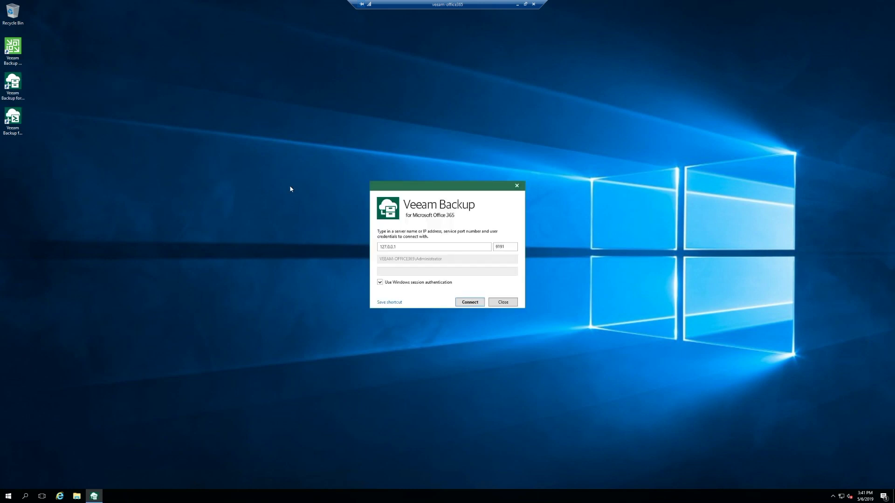
- Connect the console to 127.0.0.1 on port 9191 and skip installing a license
click(394, 248)
click(466, 303)
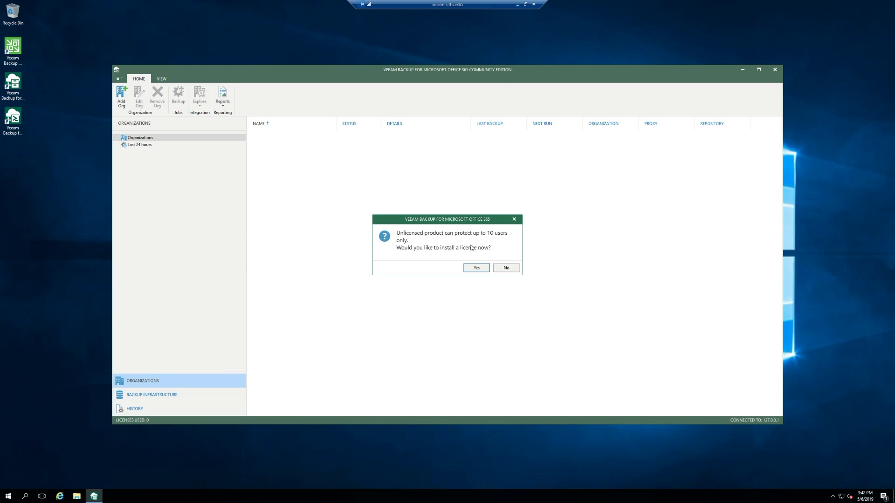
click(506, 269)
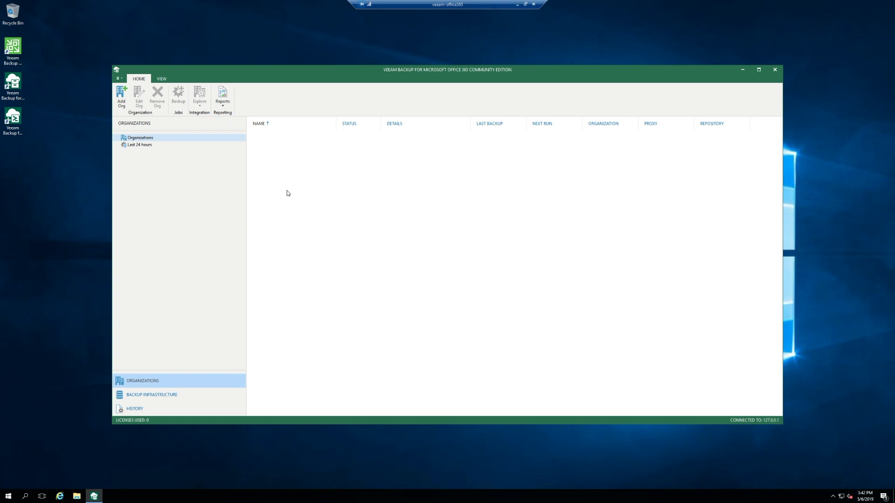
- Review backup proxies and repositories, then open the Default Backup Repository's settings
click(165, 396)
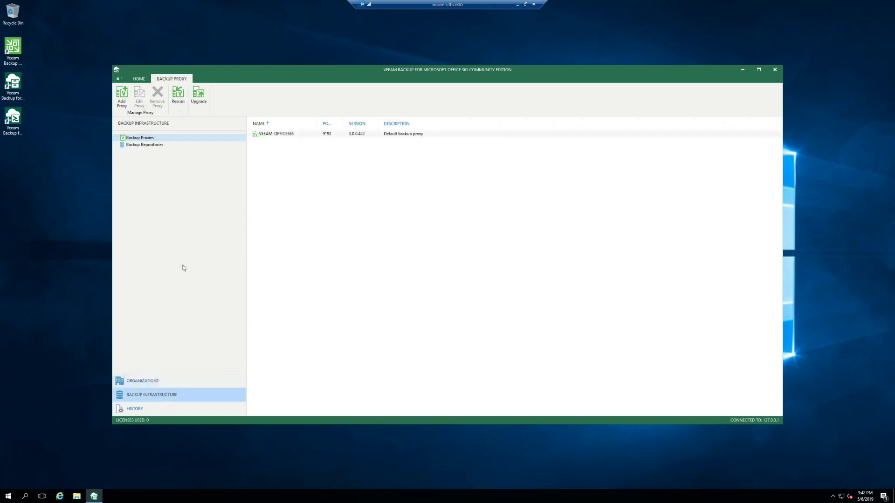
click(141, 146)
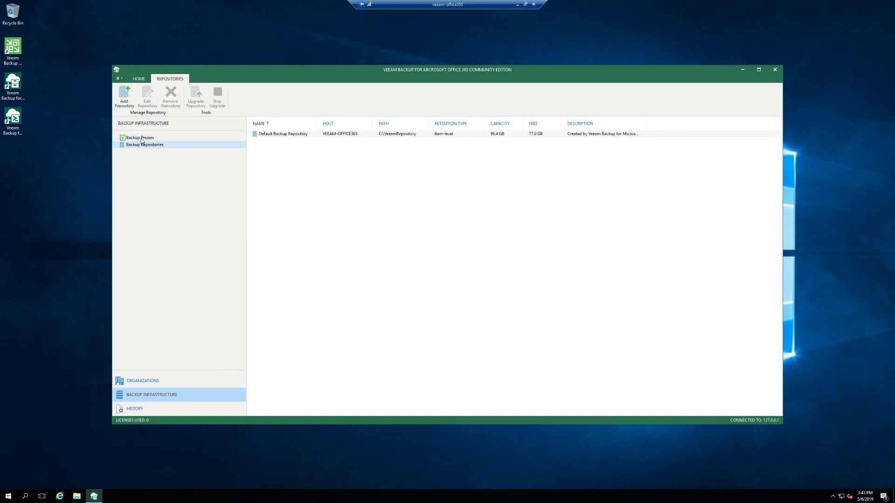
click(143, 139)
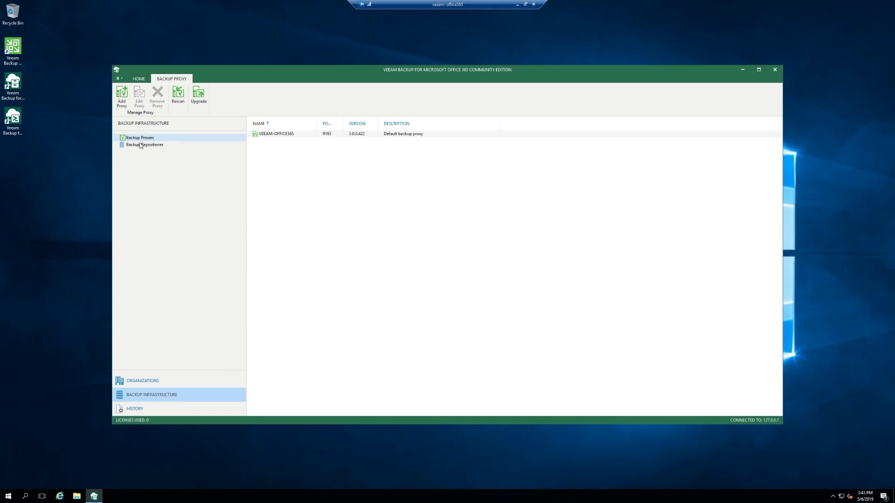
click(147, 147)
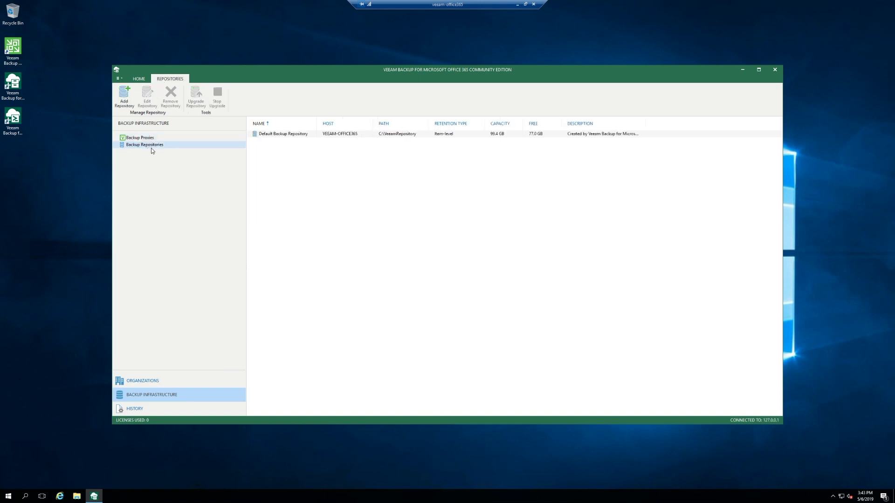
double_click(289, 134)
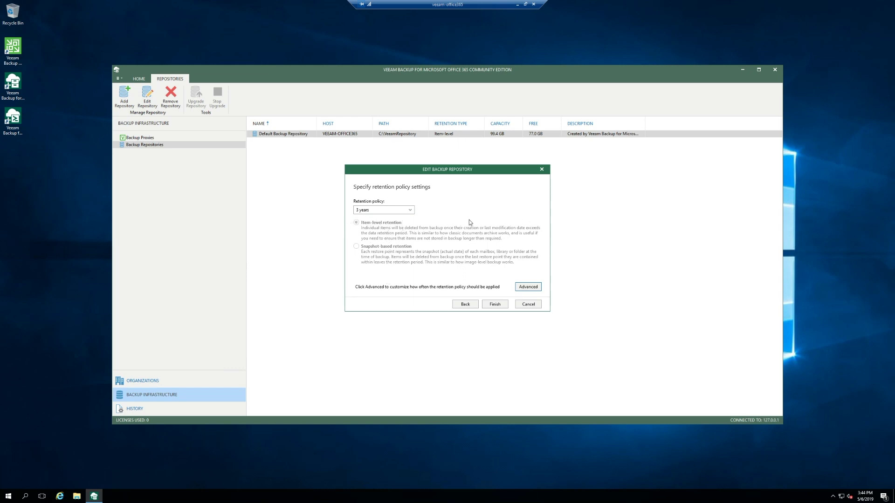
- Try 5 years as the Default Backup Repository's retention, then cancel without saving
click(397, 213)
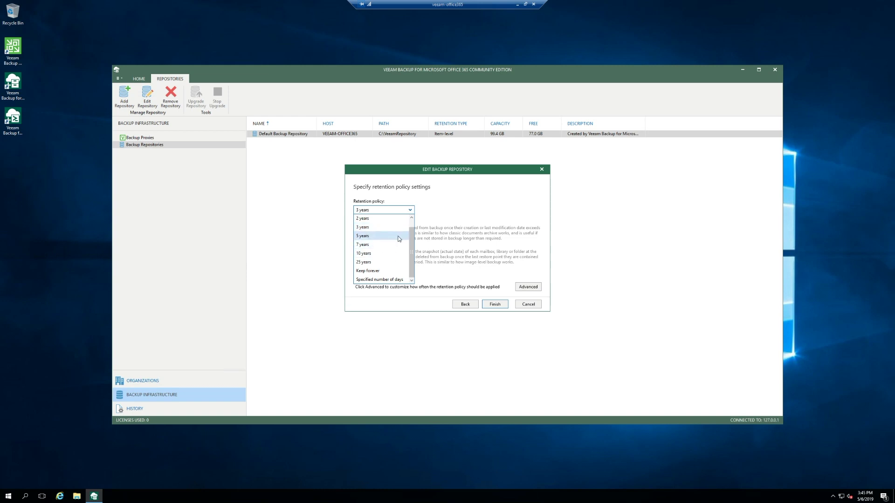
click(398, 235)
click(530, 306)
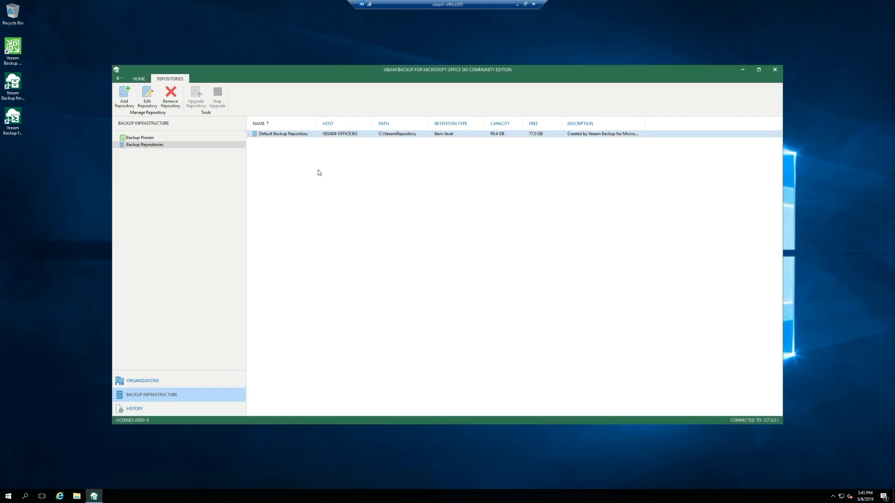
- Create a folder named Snapshot on Local Disk (C:) and close File Explorer
click(77, 496)
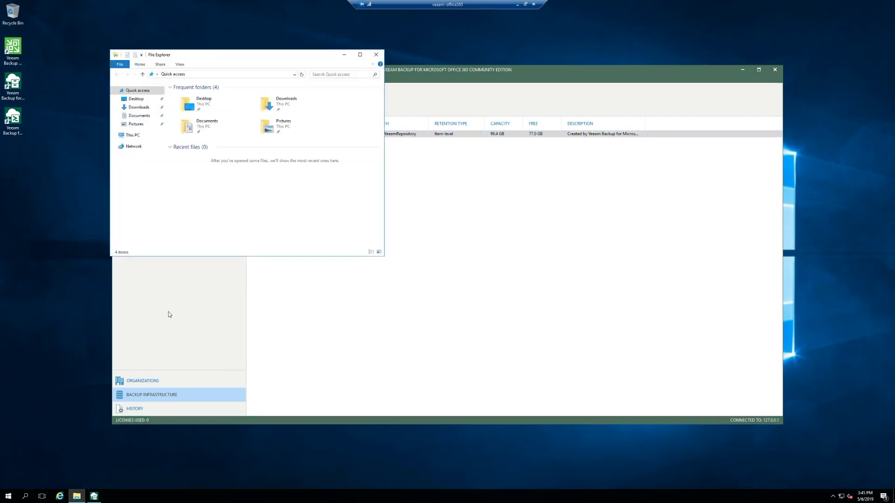
click(133, 135)
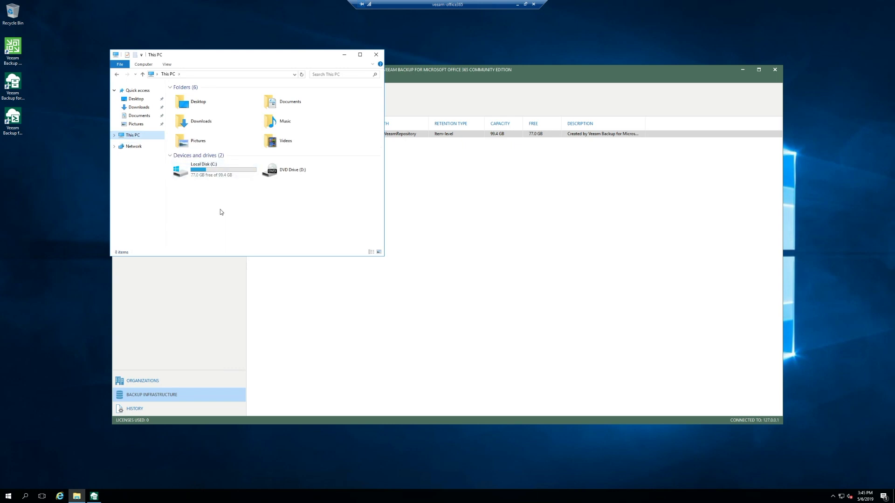
double_click(220, 175)
right_click(196, 187)
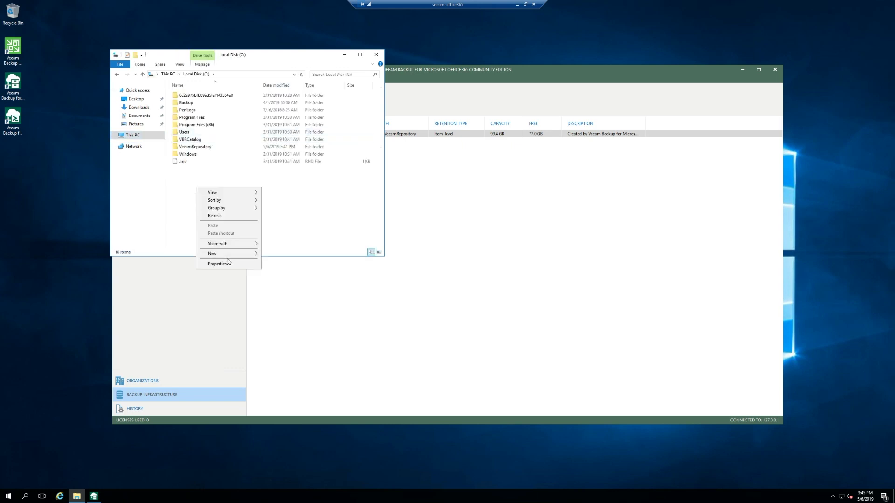
mouse_move(231, 254)
click(276, 254)
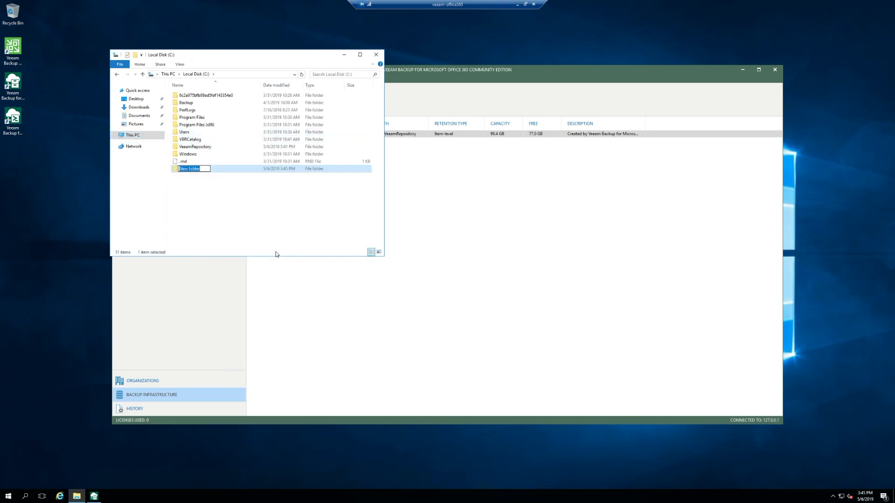
text(Snapshot)
key(Return)
click(377, 56)
- Start a new backup repository named Snapshot Repo
right_click(335, 168)
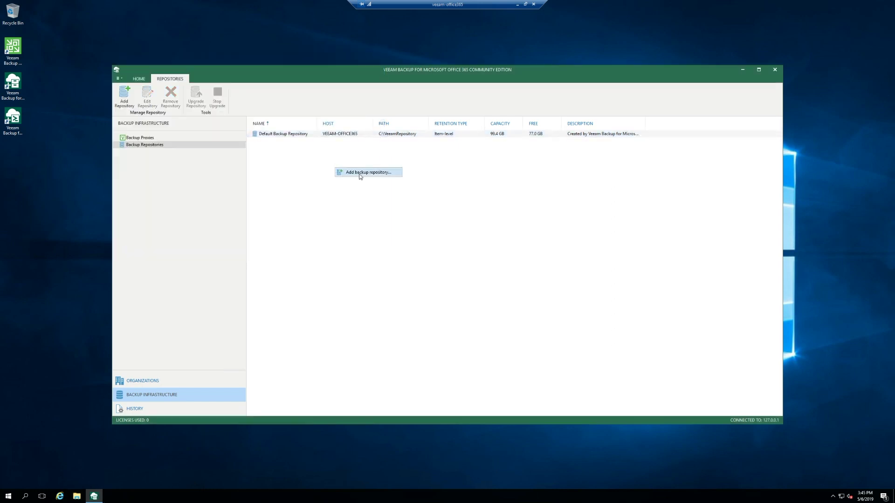
click(360, 172)
text(Snapshot)
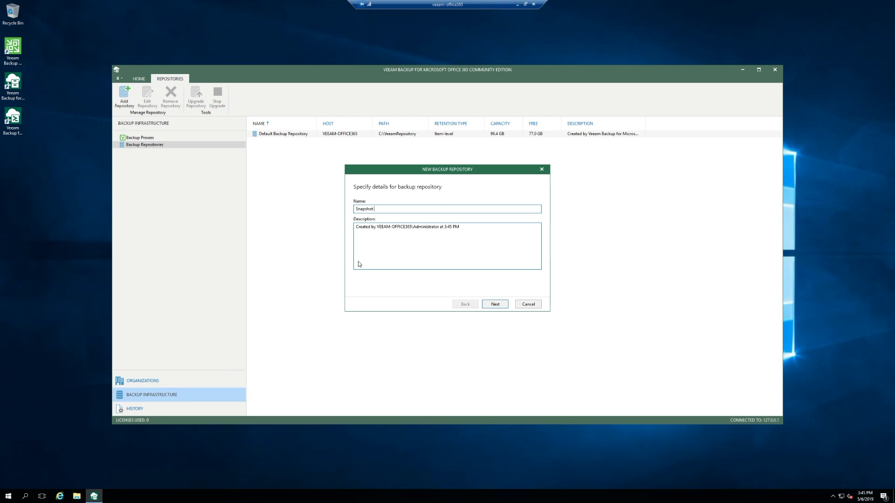
text(Repo)
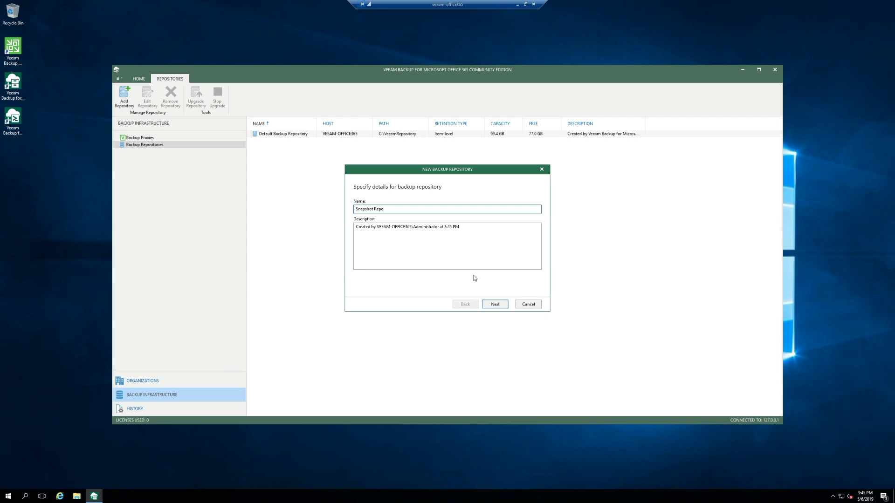
click(494, 305)
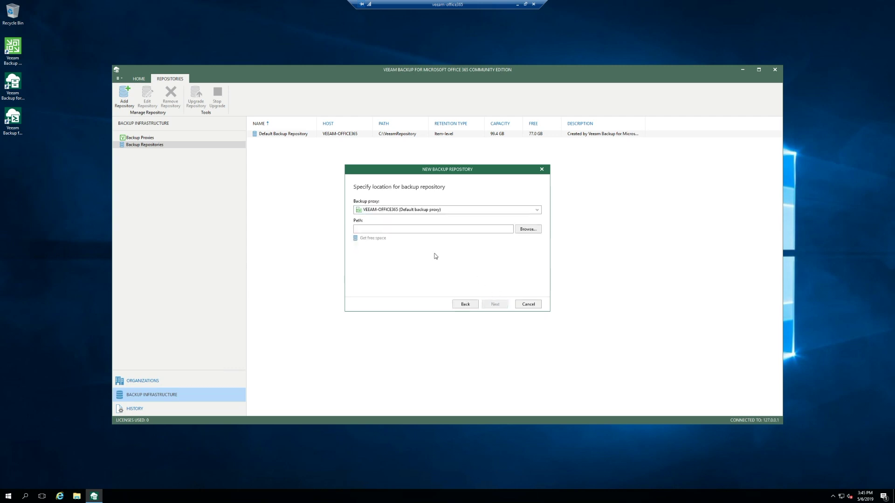
- Set the repository path to C:\Snapshot and continue to the retention settings
click(532, 232)
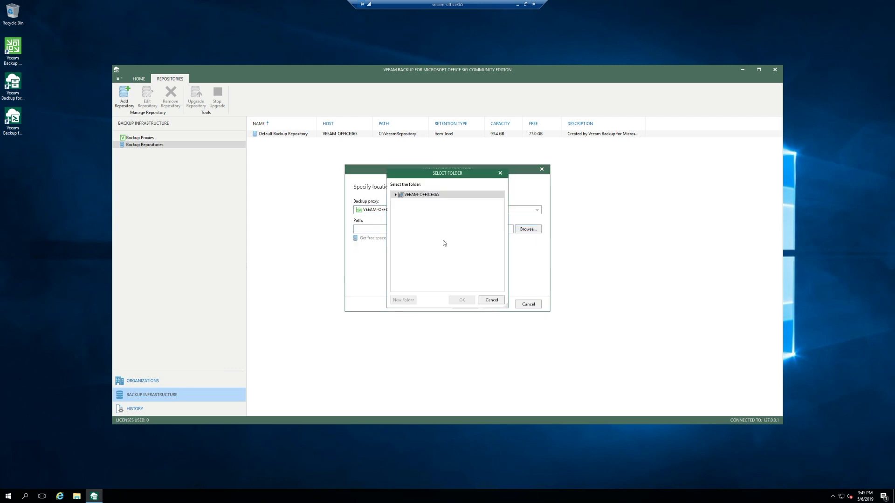
click(396, 195)
click(402, 202)
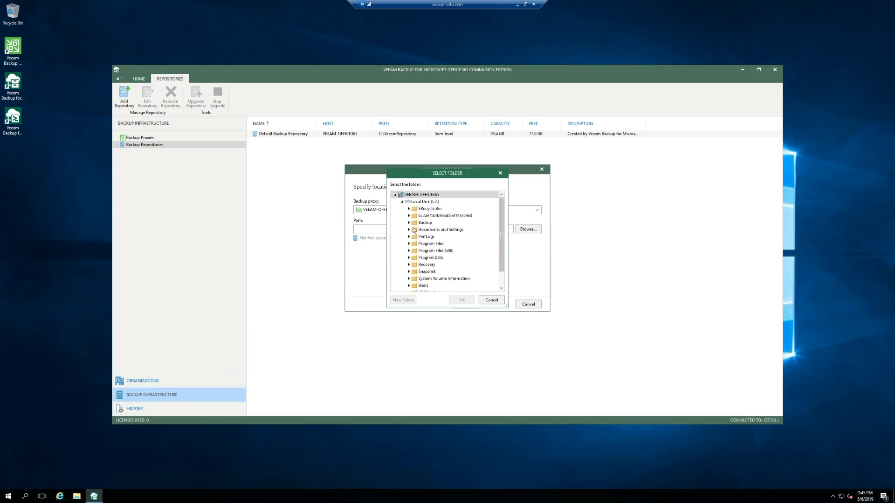
scroll(431, 259, down, 2)
click(428, 256)
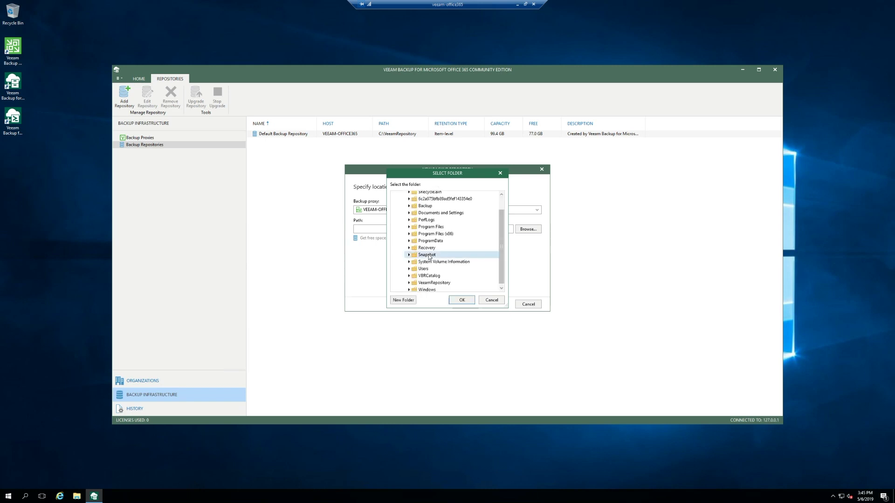
click(462, 300)
click(495, 304)
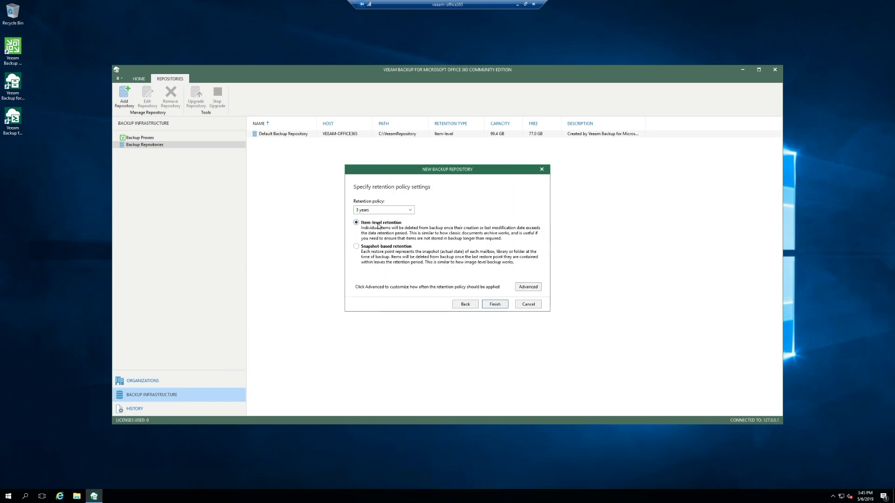
- Set retention to 7 years with snapshot-based retention
click(387, 210)
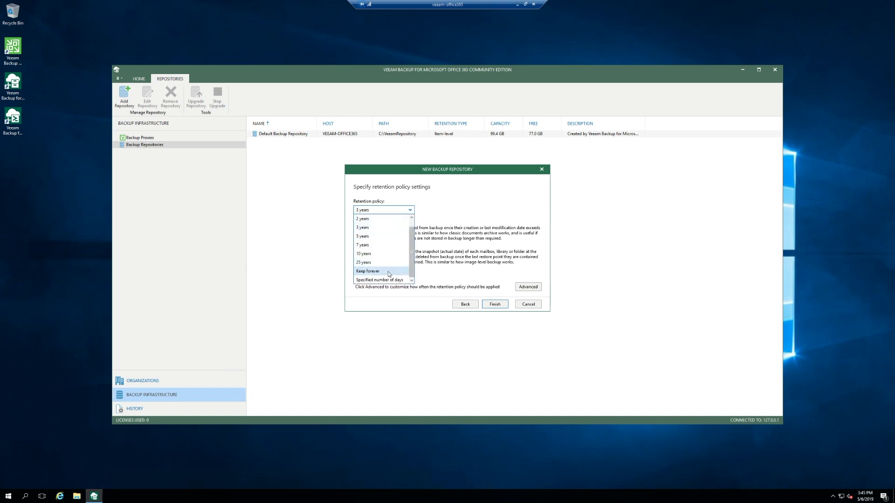
click(389, 272)
click(395, 210)
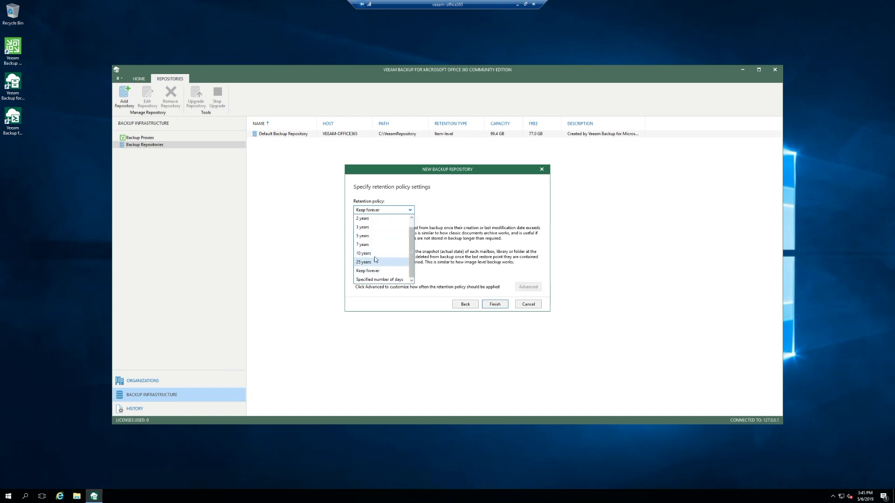
click(374, 244)
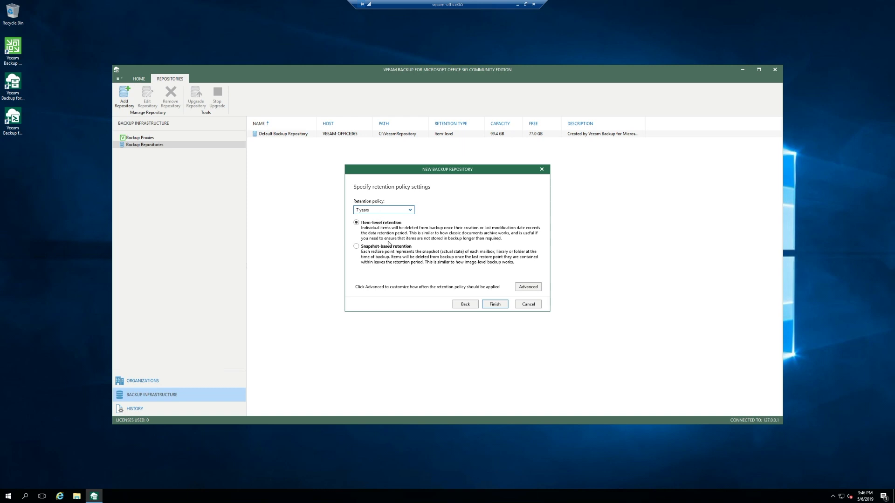
click(356, 247)
- Apply retention daily at 12:00 AM every day and finish the Snapshot Repo
click(528, 287)
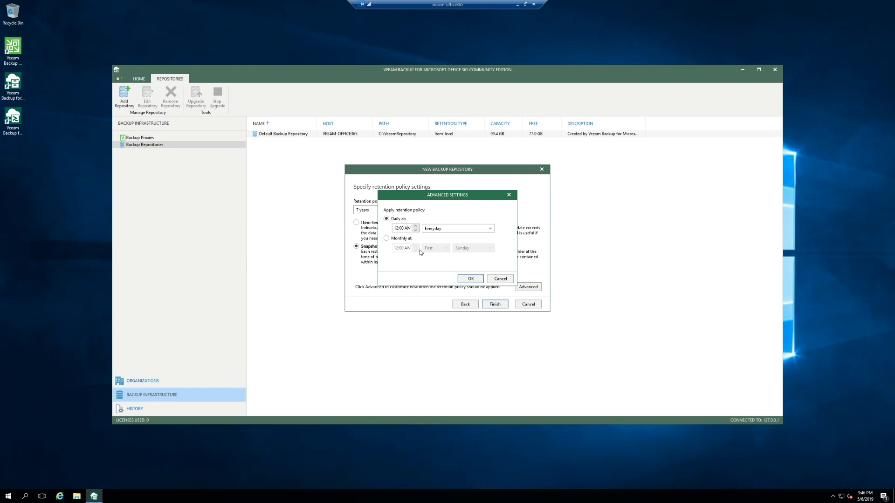
click(470, 284)
click(495, 304)
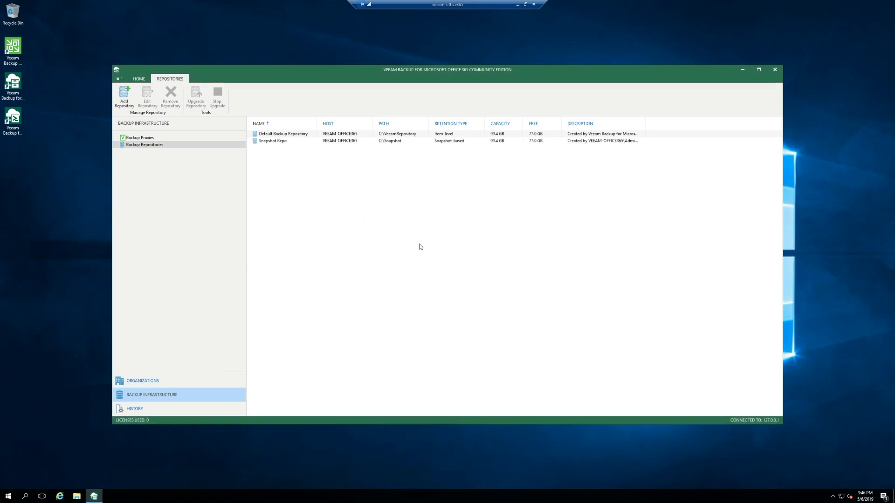
- Add a Microsoft Office 365 organization covering Exchange Online and SharePoint/OneDrive, up to connection settings
click(139, 138)
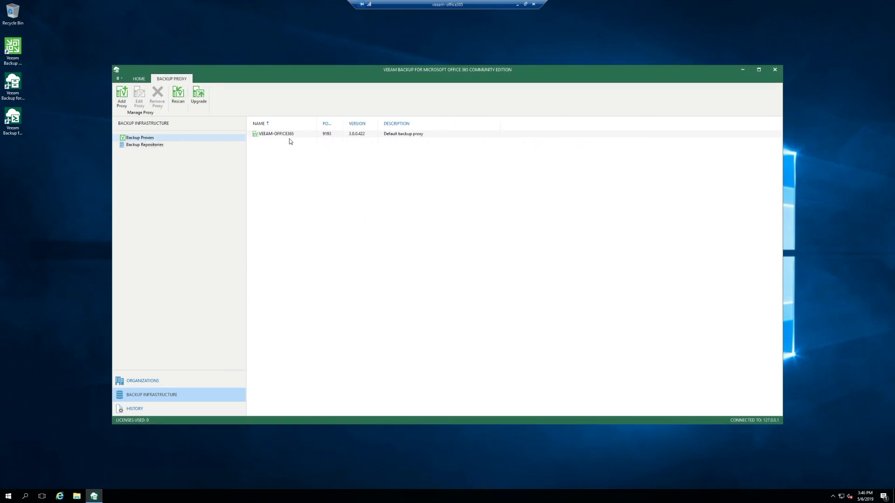
click(176, 384)
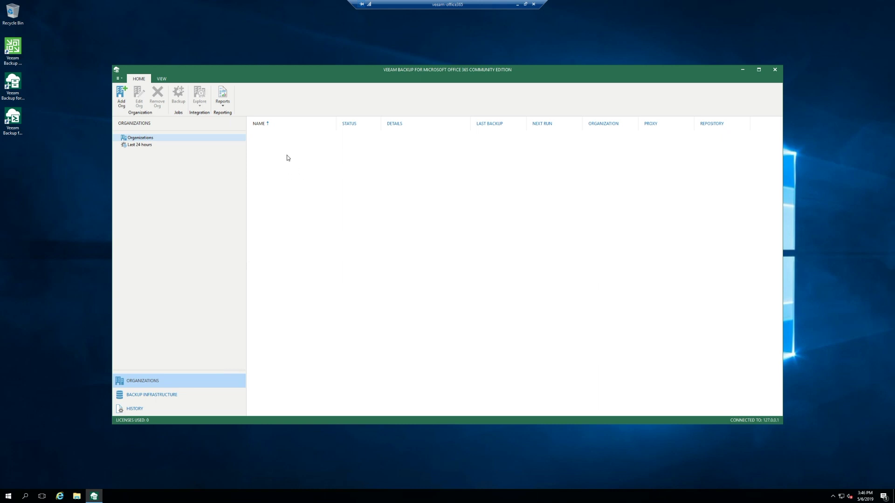
click(120, 93)
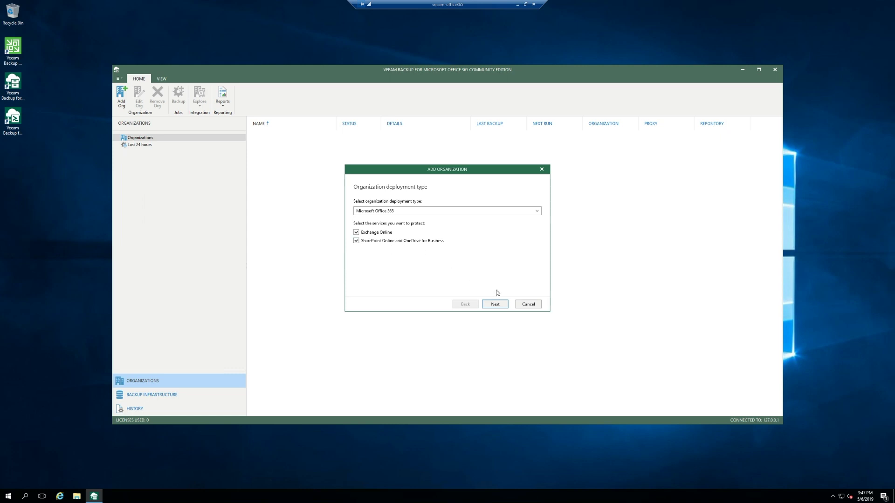
click(496, 305)
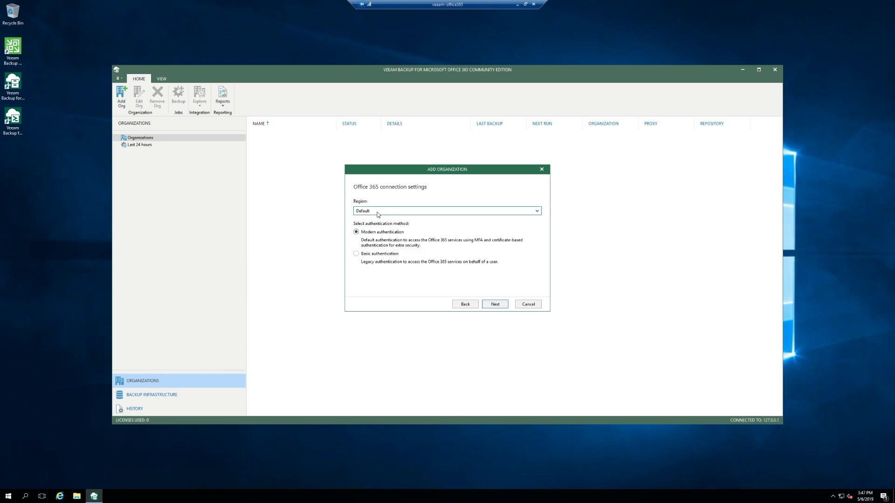
- Keep the Default Office 365 region and advance to the Exchange Online credentials page
click(378, 214)
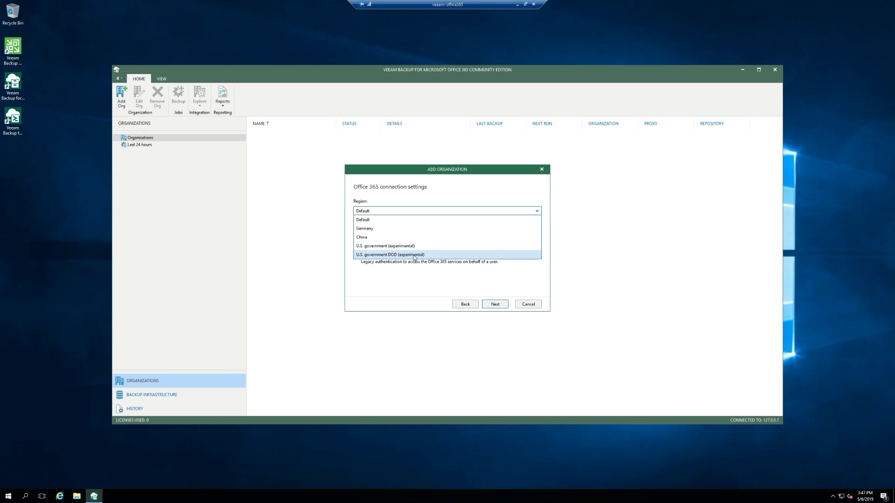
click(415, 220)
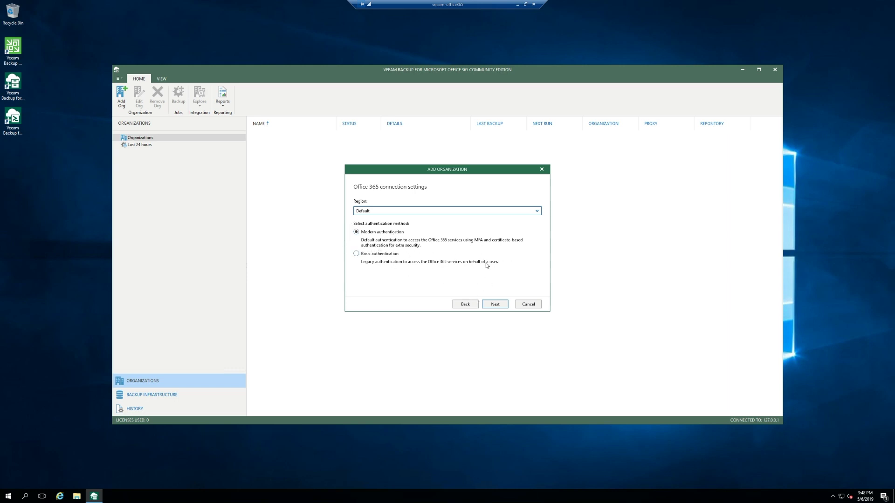
click(495, 304)
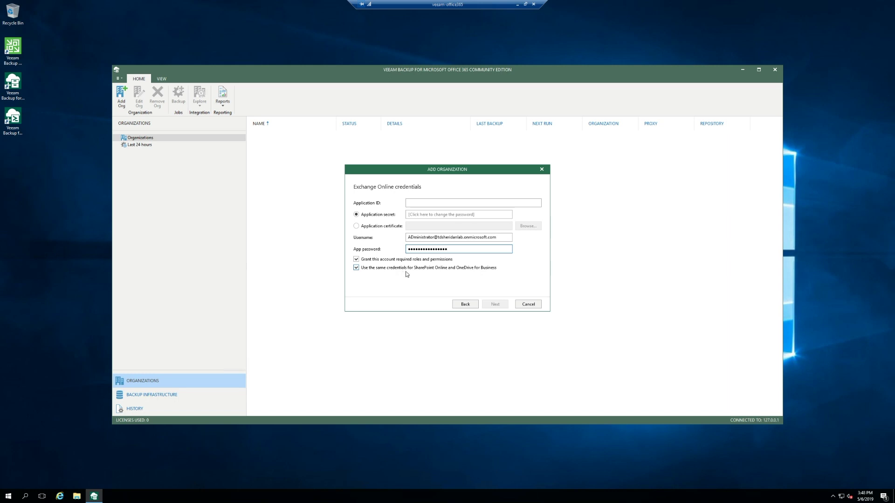
click(518, 6)
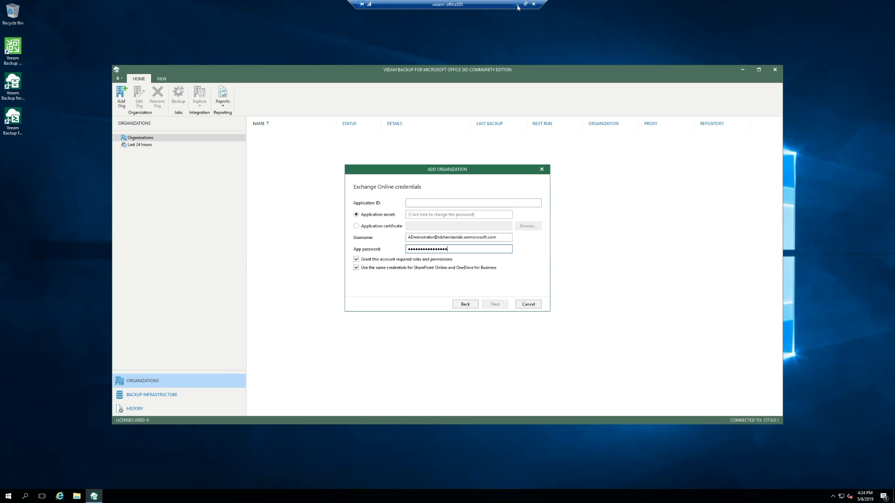
- In Azure AD, review the Veeam app's API permissions, client secrets and authentication settings
click(517, 5)
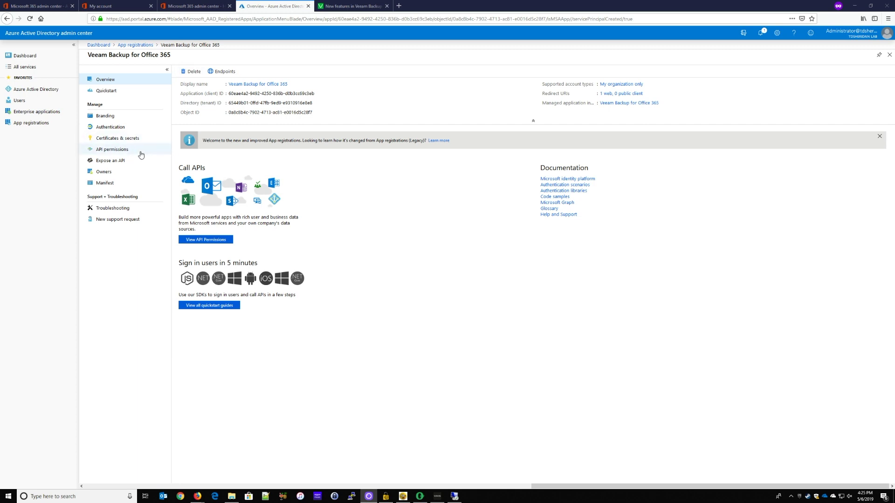
click(141, 154)
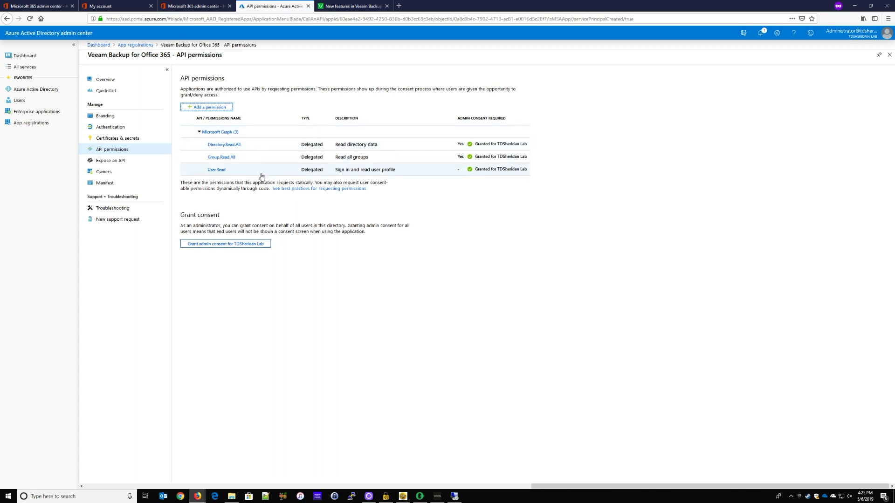
click(133, 138)
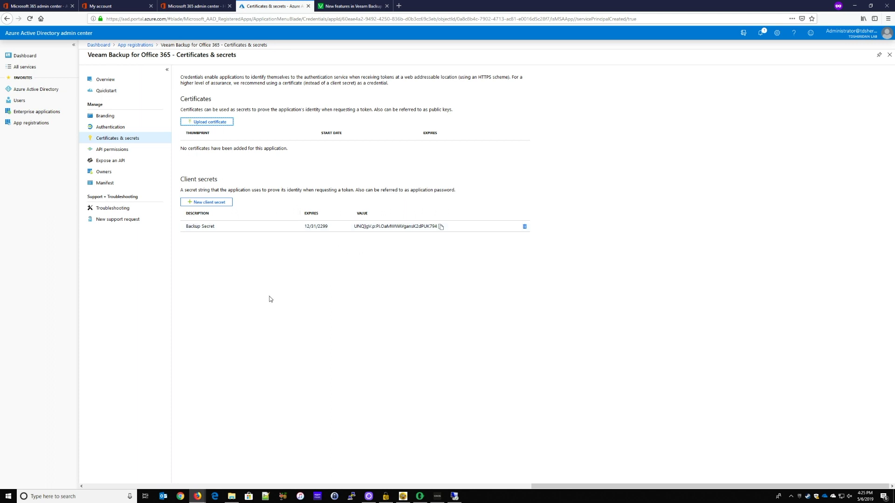
click(120, 128)
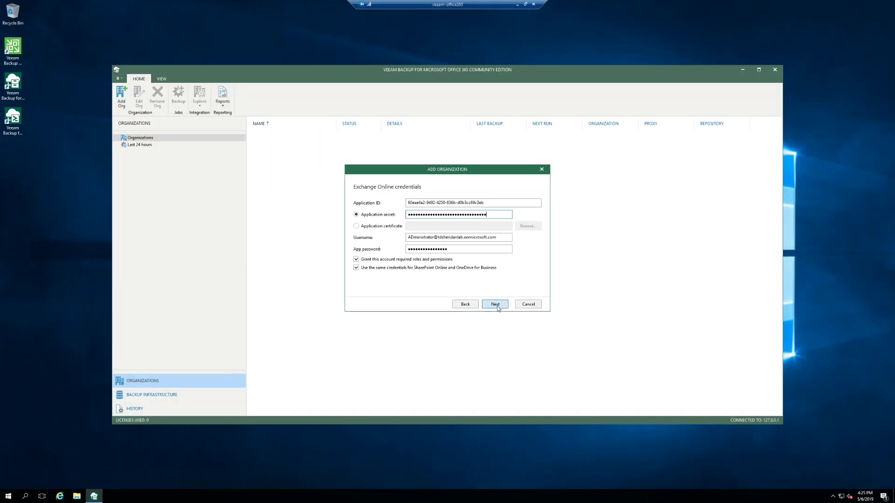
- Submit the Exchange Online credentials, inspect the Microsoft Graph connection error, and retry verification
click(496, 306)
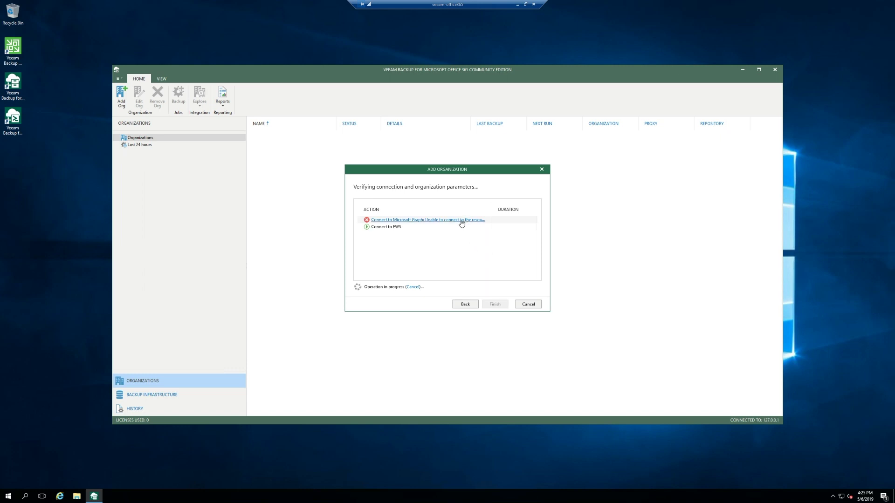
click(465, 222)
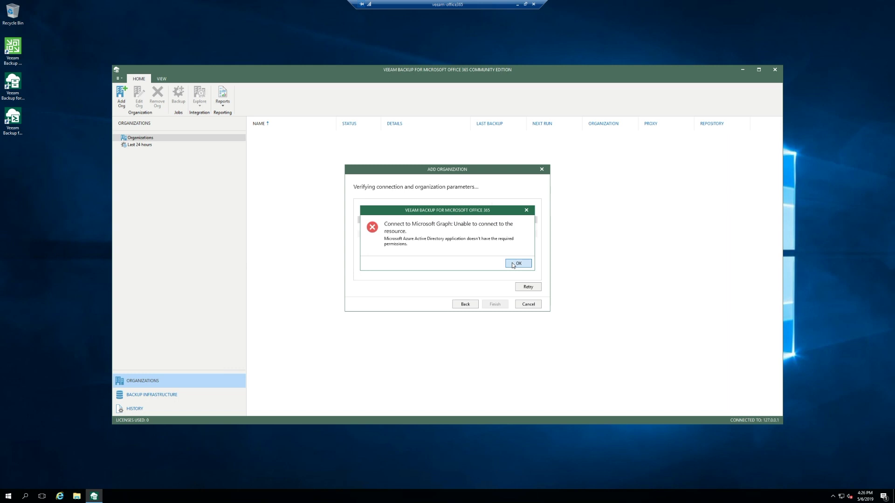
click(513, 265)
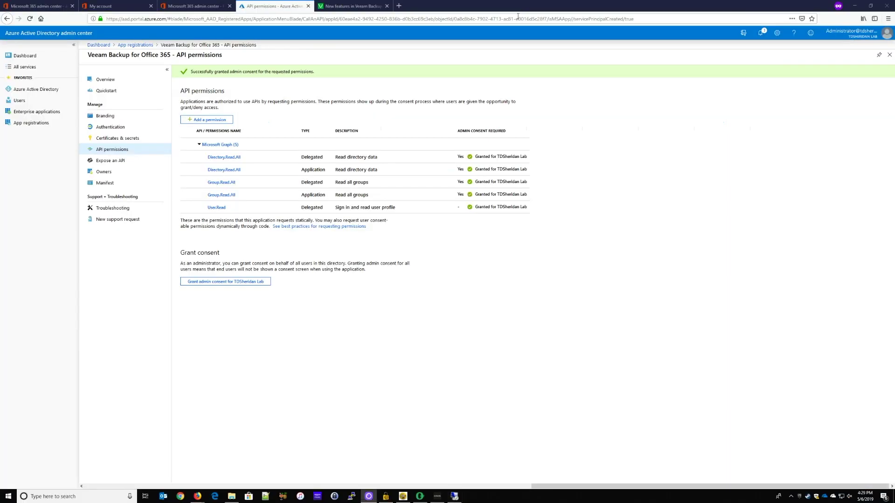
- Switch to the Veeam app's API permissions page in the local browser
click(519, 4)
- Return to Veeam, follow the verification checks to completion, and finish adding the organization
click(454, 497)
scroll(537, 229, down, 2)
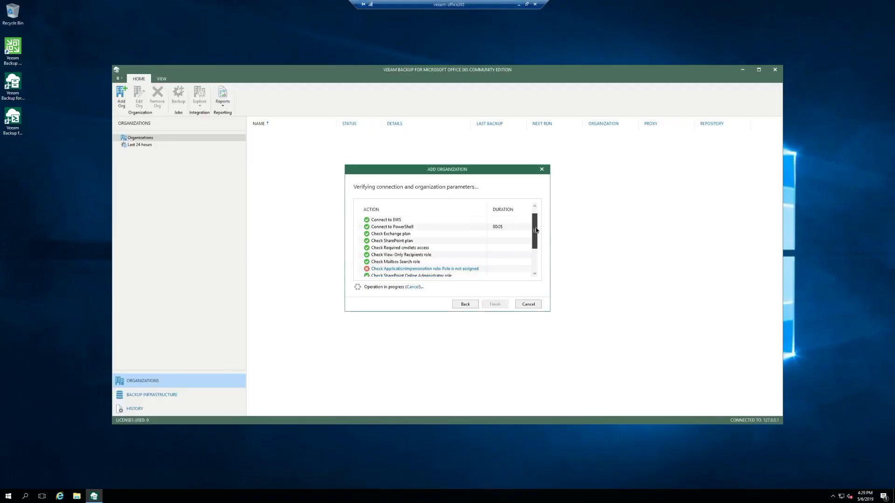
scroll(513, 222, up, 2)
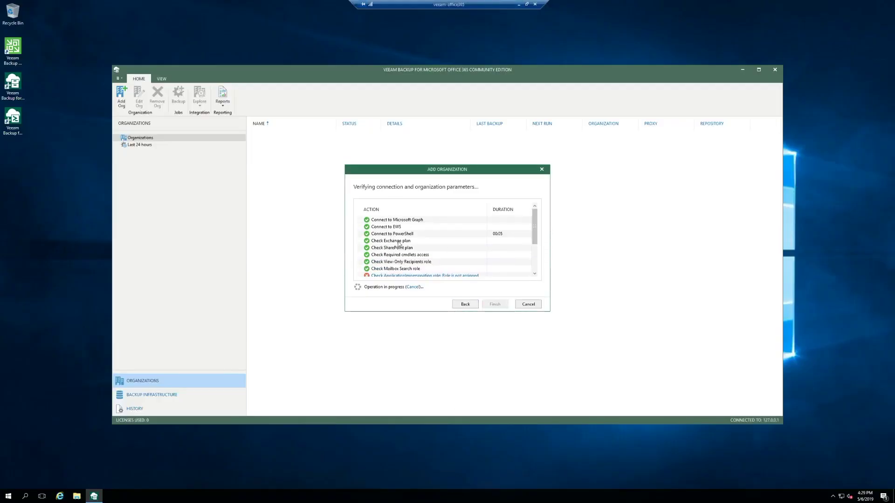
scroll(540, 238, down, 3)
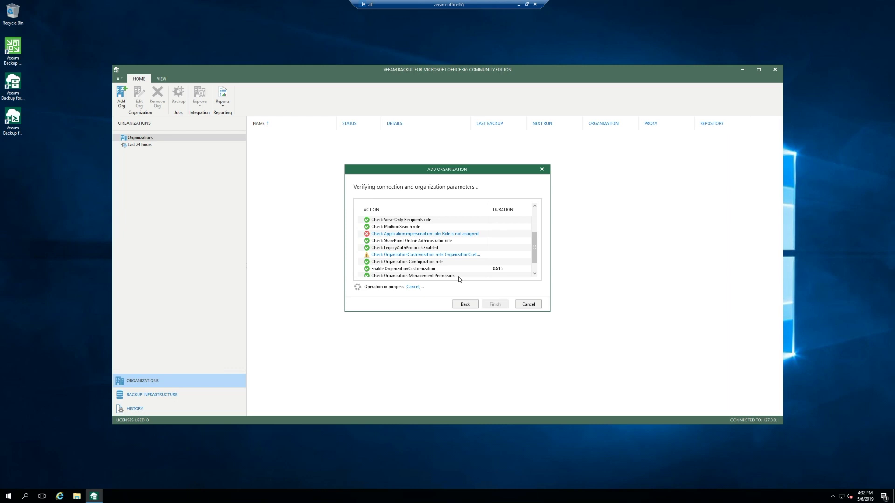
drag(534, 235, 535, 259)
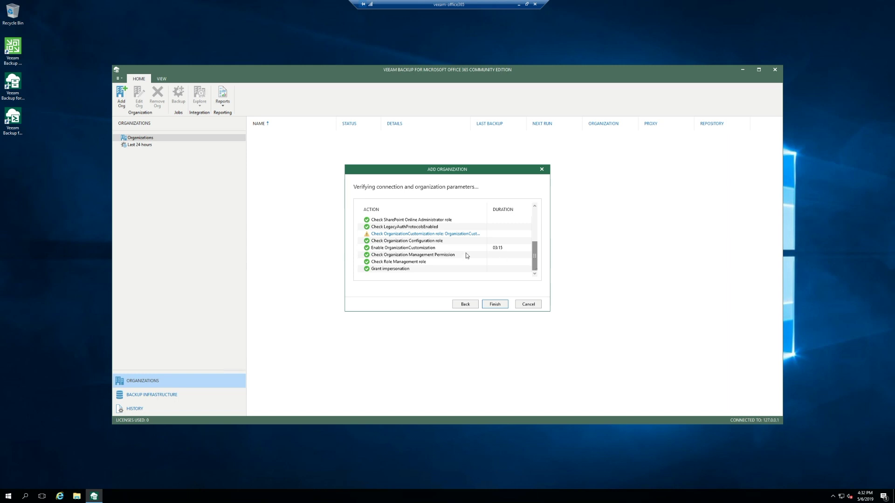
scroll(416, 249, up, 2)
scroll(420, 257, down, 2)
click(495, 304)
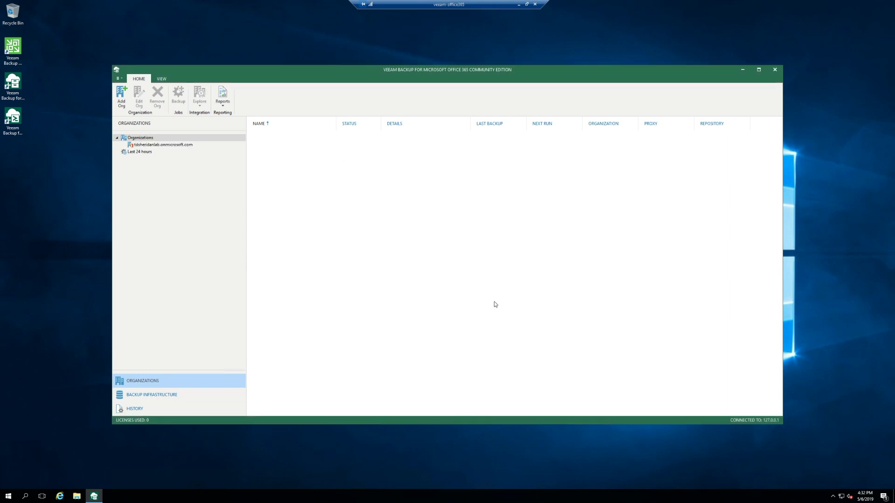
- Rename the newly added organization to TDSheridanLAB
click(159, 145)
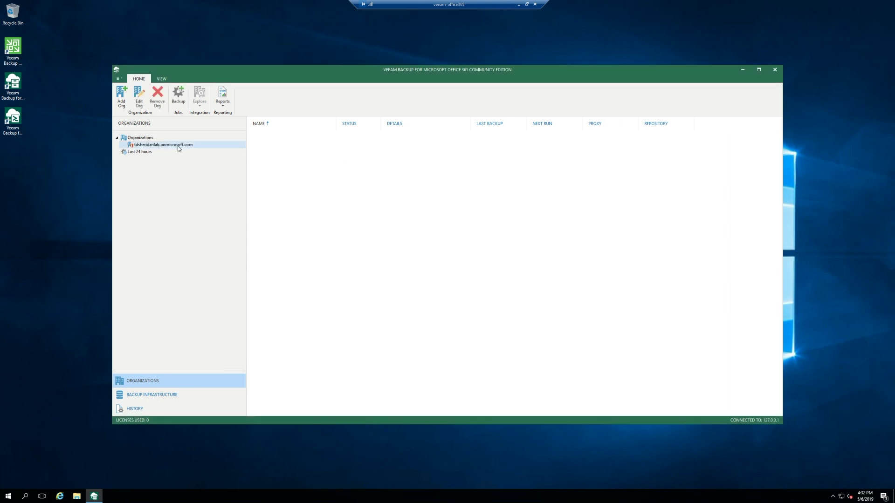
right_click(178, 147)
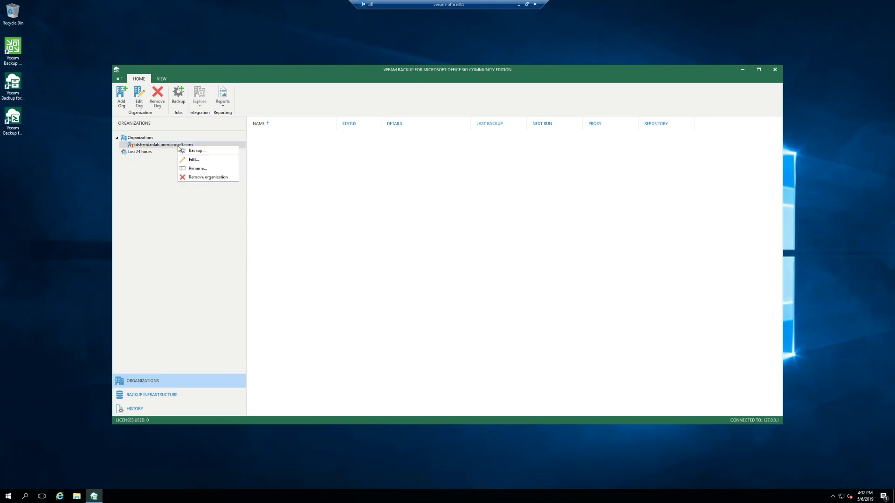
click(198, 168)
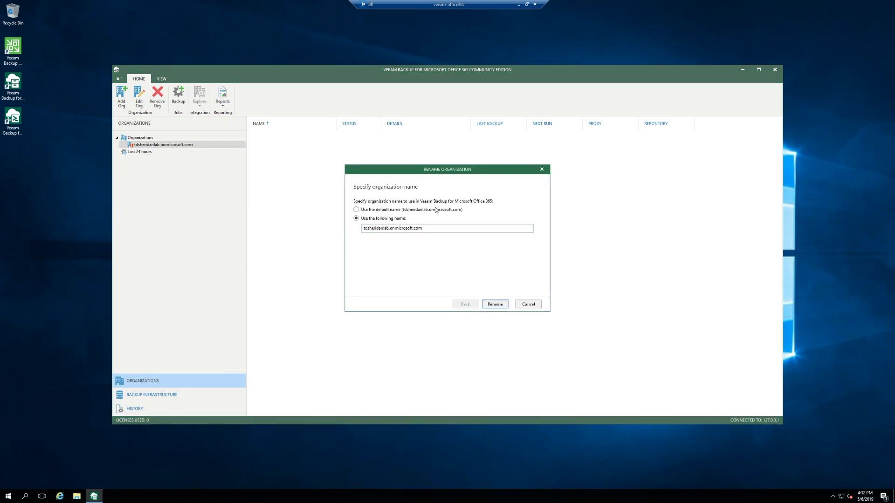
drag(421, 228, 334, 226)
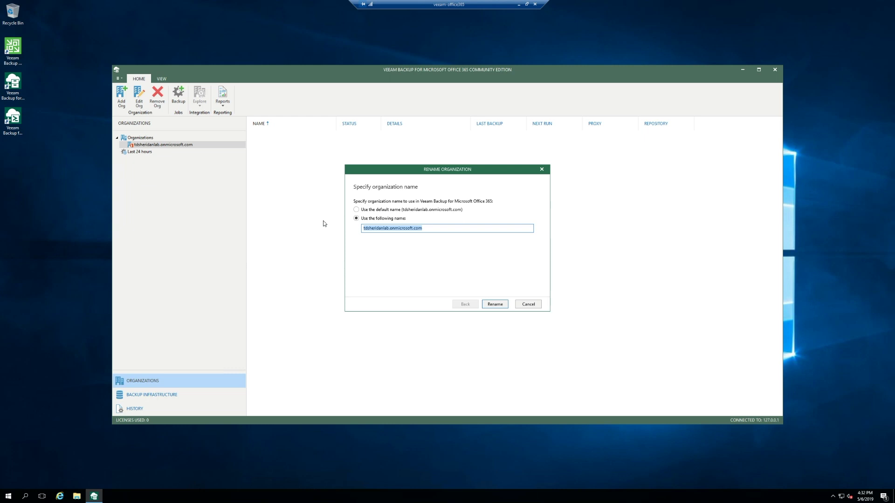
text(TDSheridanLAB)
click(495, 305)
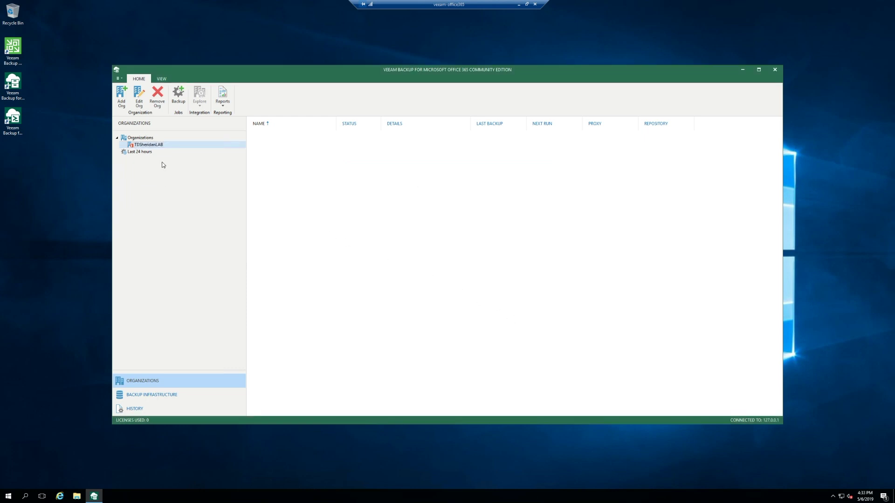
- Create backup job 'TD Sheridan LAB Backup', described 'Snapshot based backup.', covering the entire organization
right_click(162, 148)
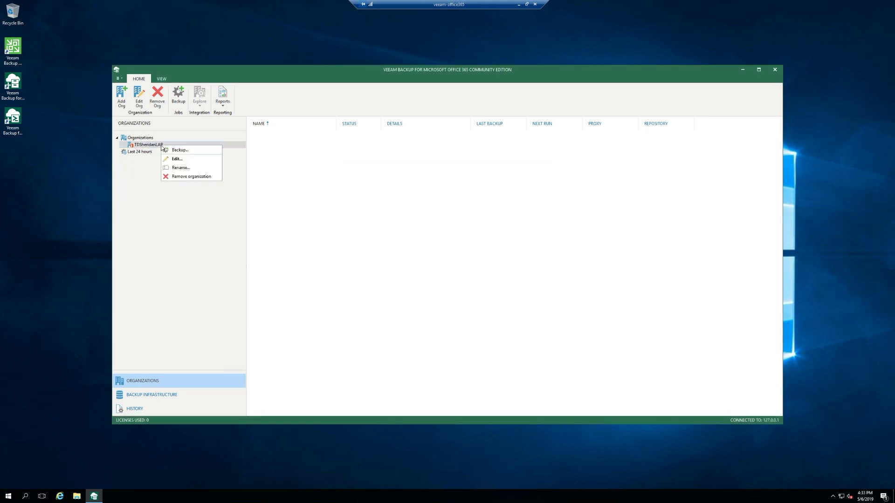
click(196, 152)
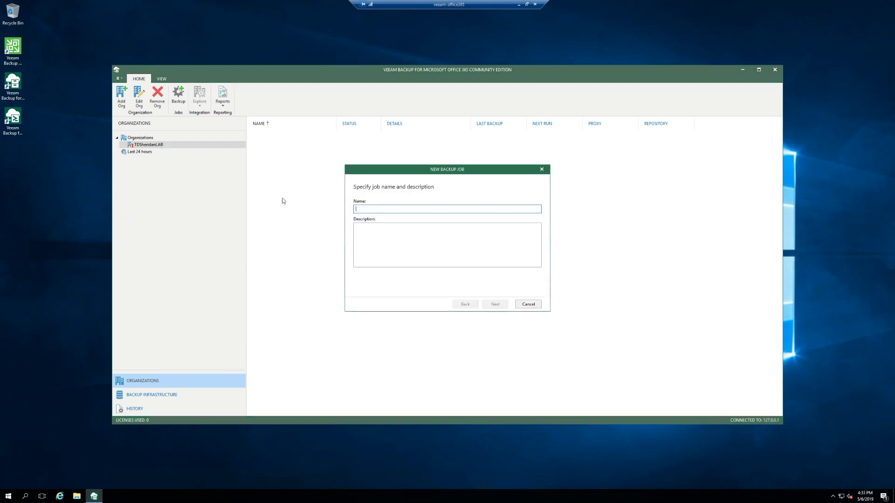
text(TD Sheridan LAB Backup)
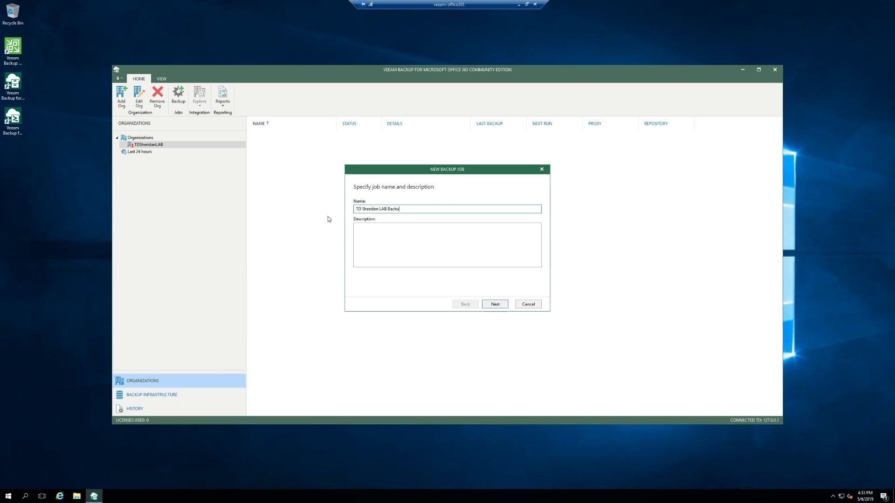
click(395, 239)
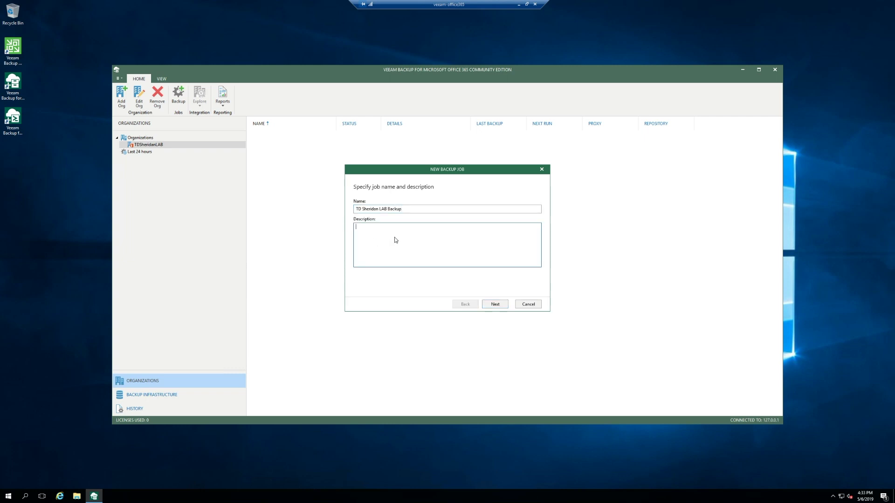
text(Snapshot based backup.)
click(495, 305)
click(356, 202)
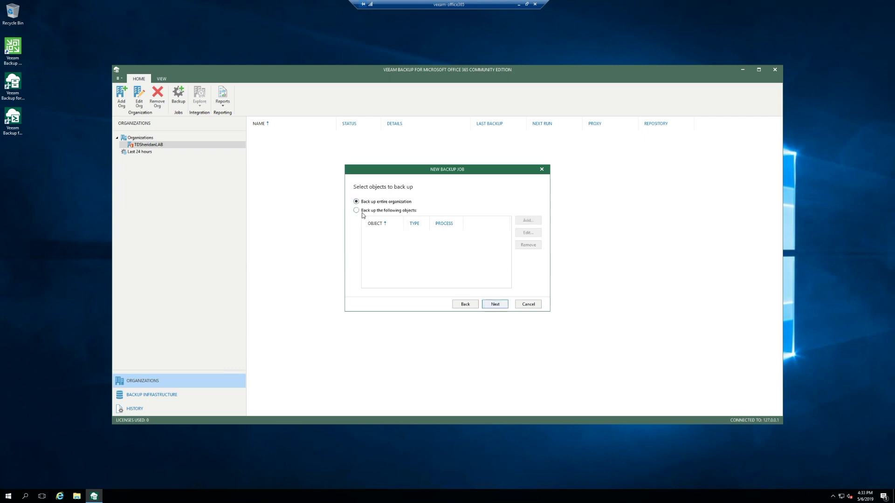
click(494, 306)
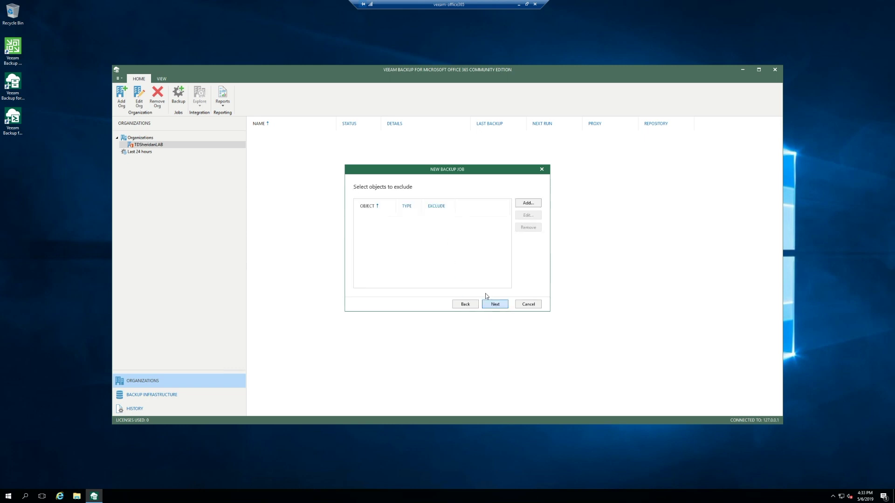
- Exclude the Discovery Search Mailbox from the backup job
click(527, 205)
click(532, 209)
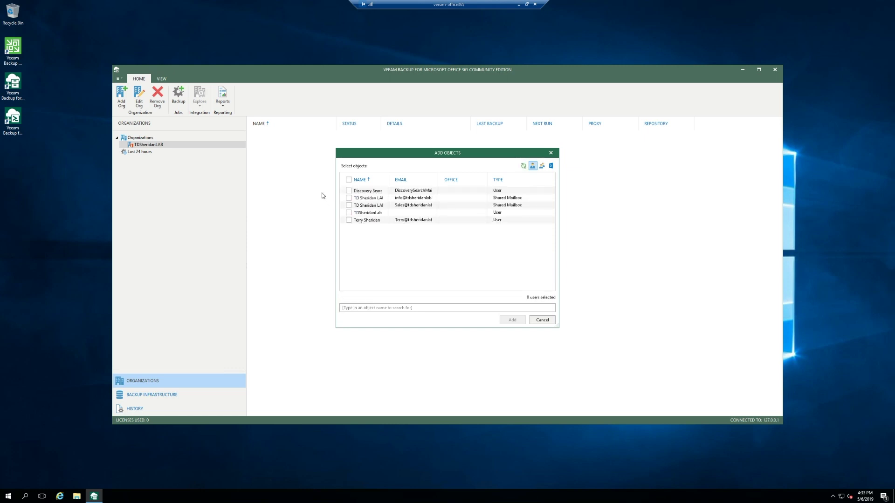
click(348, 191)
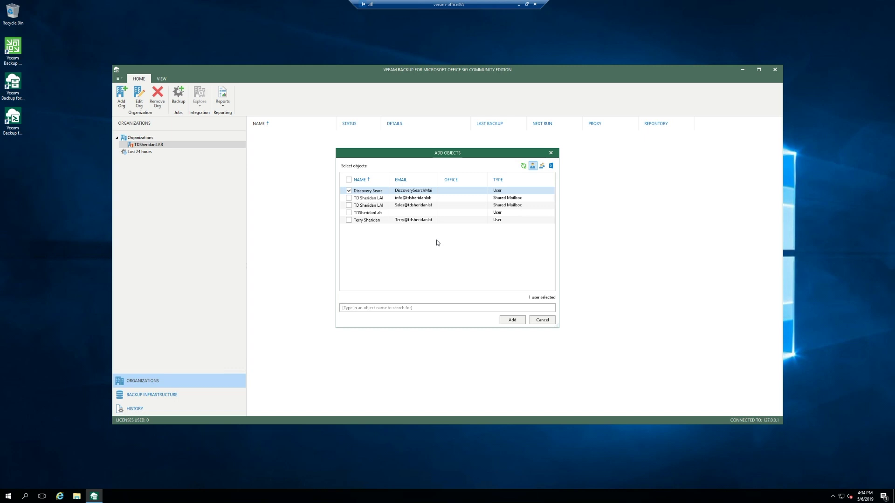
click(512, 321)
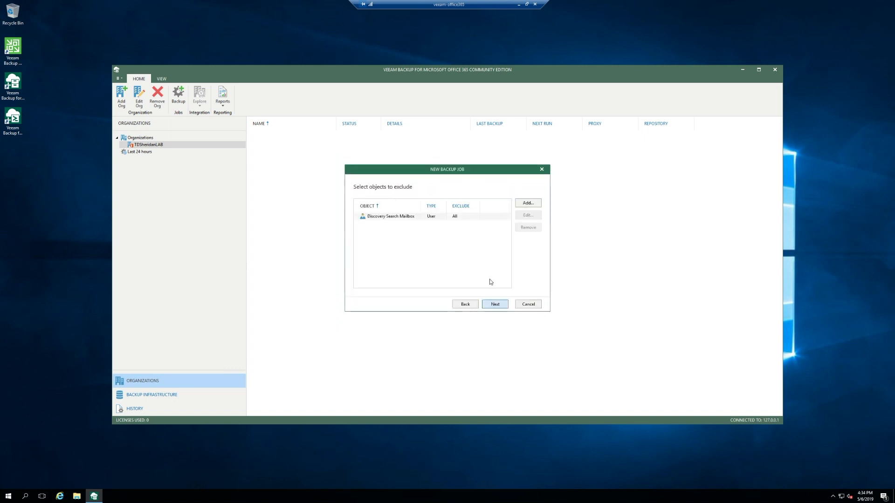
- Exclude the SharePoint site Test Site from the job as well
click(535, 204)
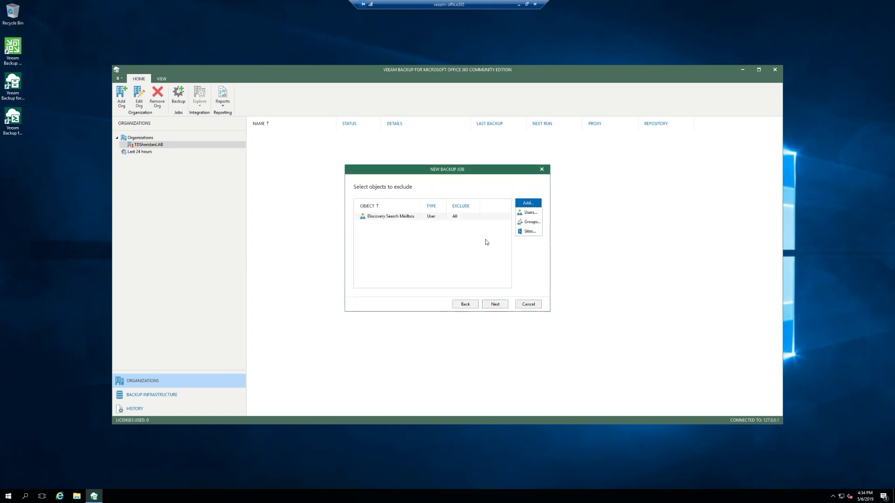
click(526, 232)
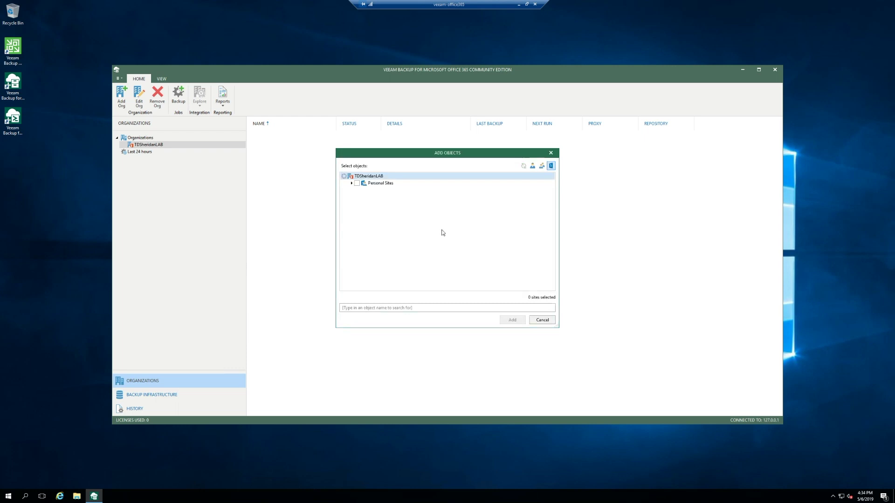
click(352, 183)
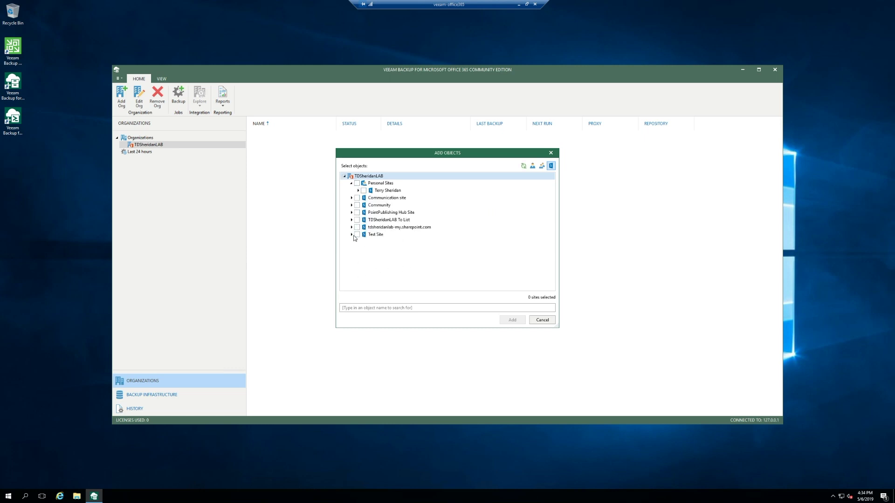
click(356, 235)
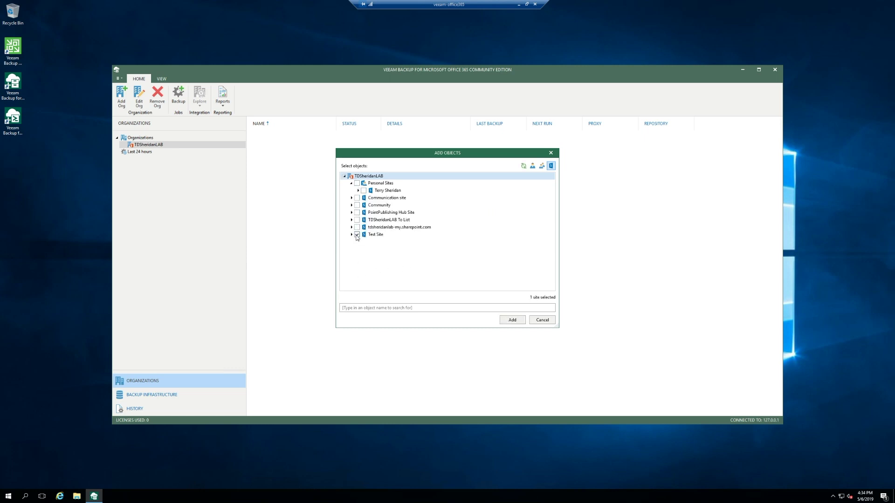
click(513, 320)
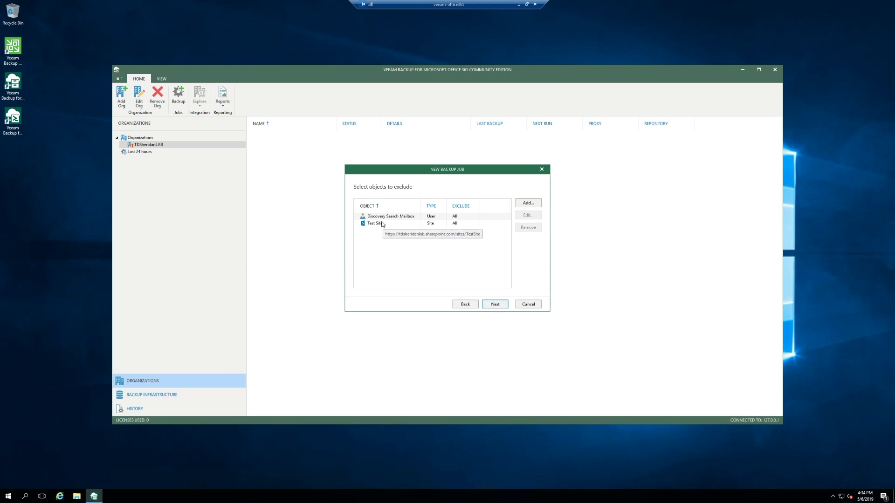
click(503, 306)
- Store the job's backups in Snapshot Repo
click(419, 228)
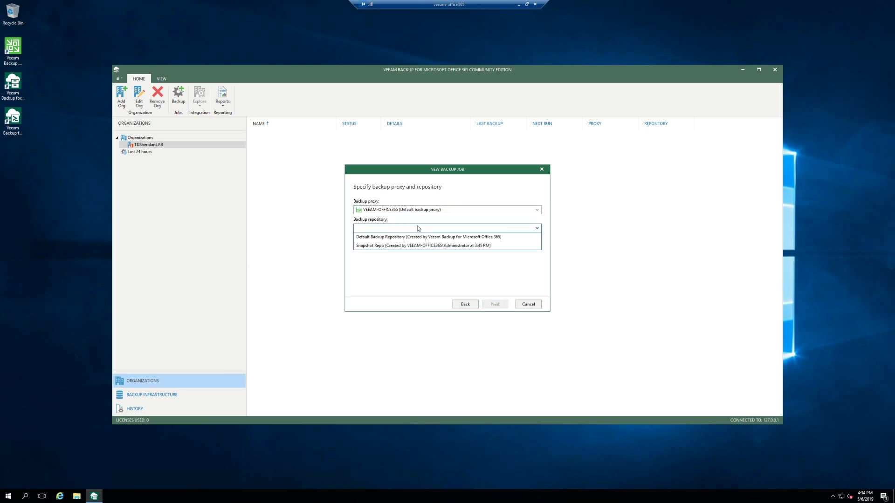
click(431, 248)
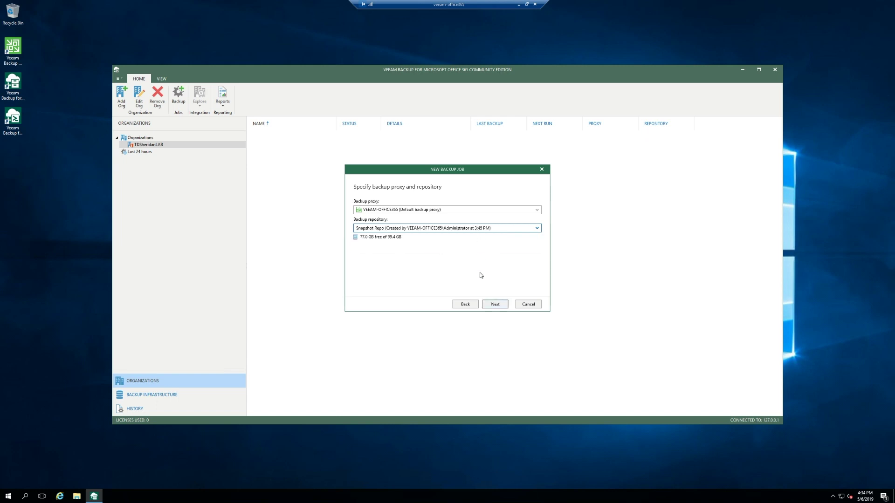
click(440, 210)
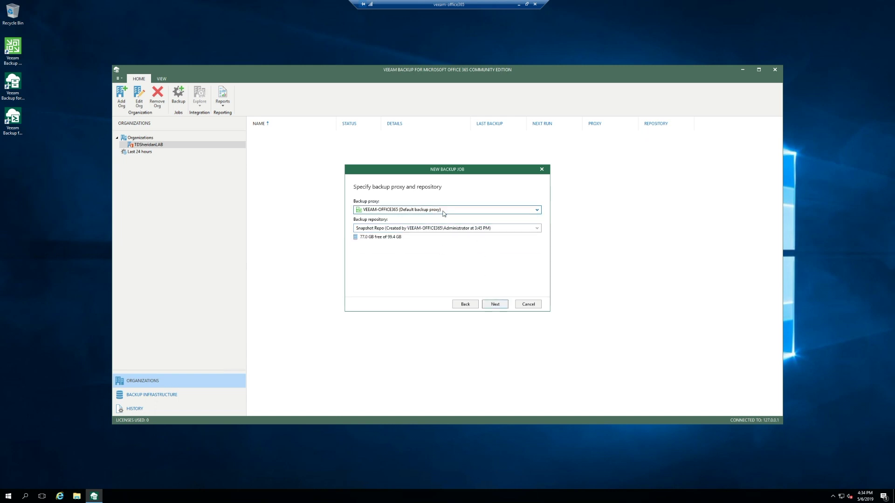
click(505, 306)
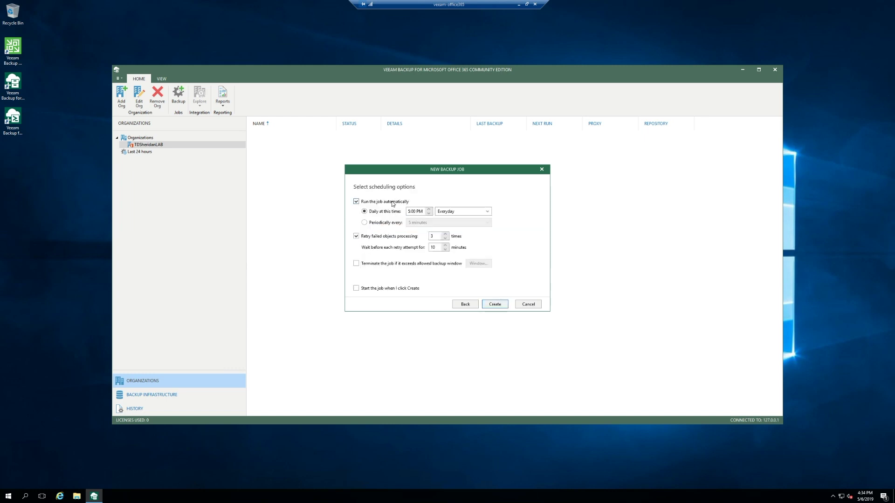
- Schedule the job every 4 hours, terminating it if it exceeds the backup window
click(381, 224)
click(433, 223)
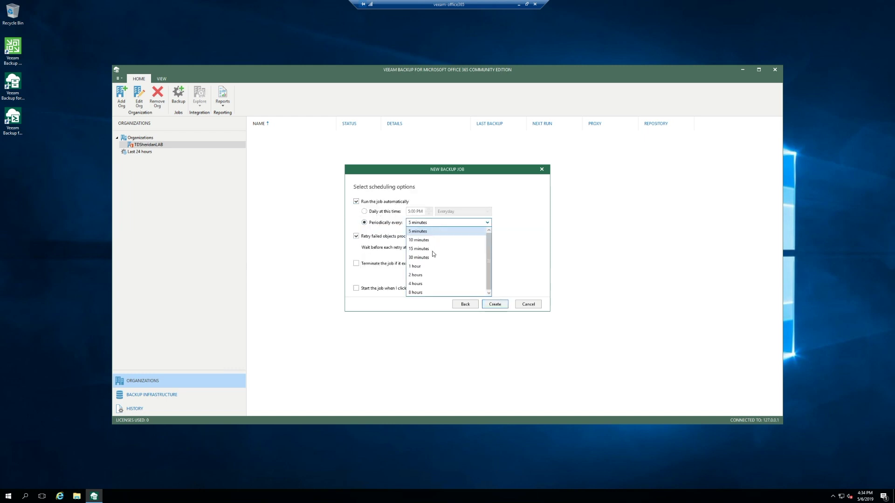
click(429, 284)
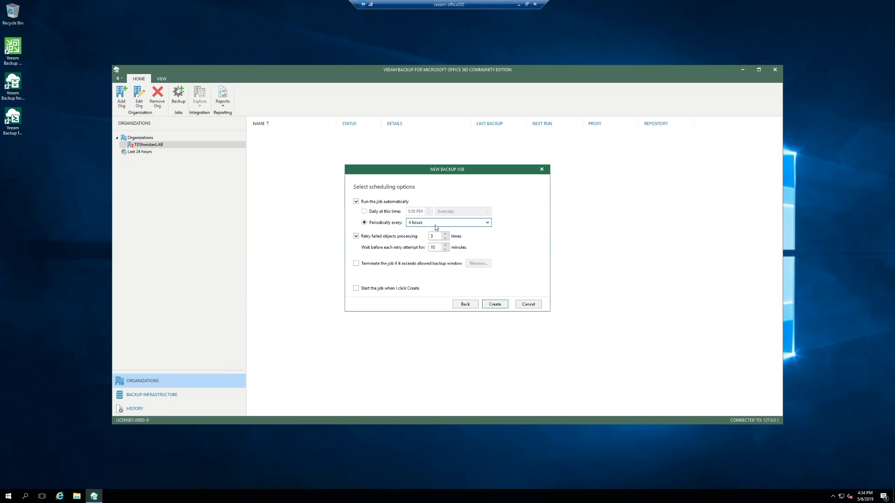
click(437, 224)
click(418, 277)
click(434, 226)
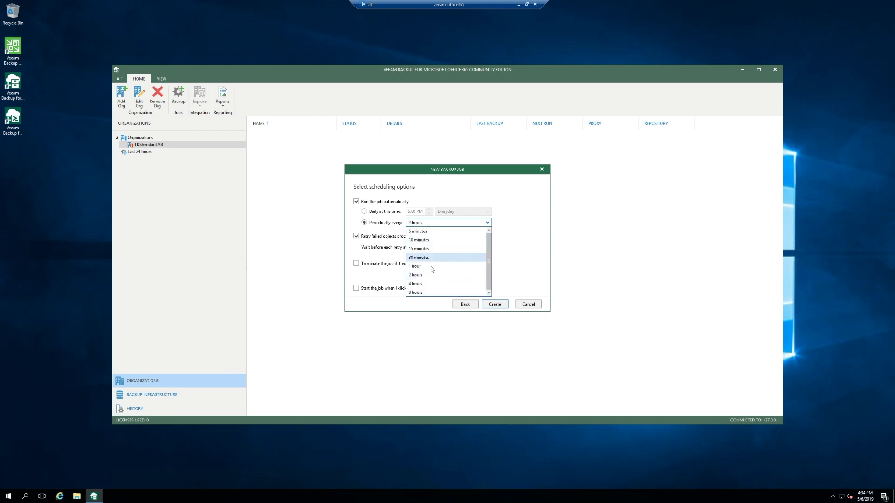
click(428, 284)
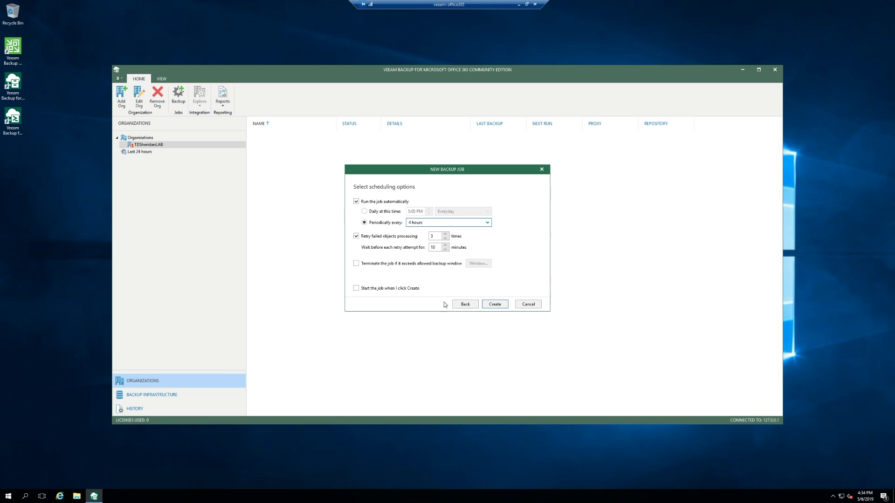
click(356, 264)
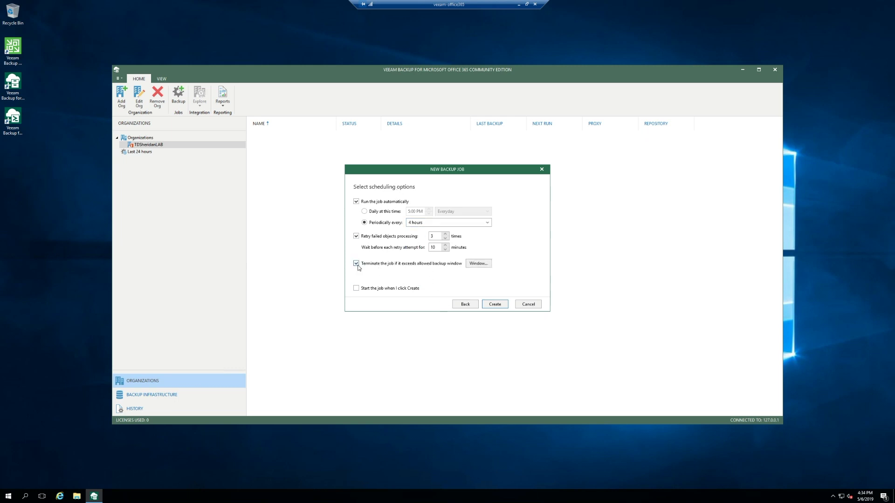
- Deny backups during the 7 AM hour, then create the job and start it immediately
click(484, 264)
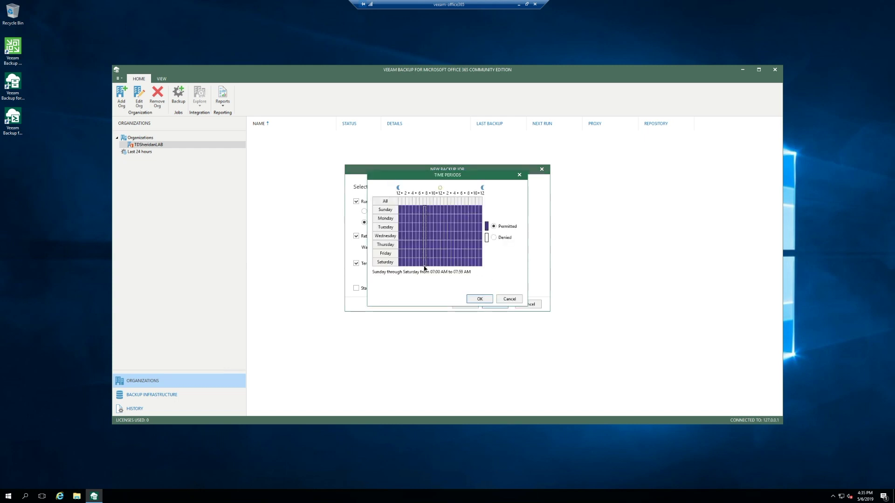
click(494, 237)
click(479, 299)
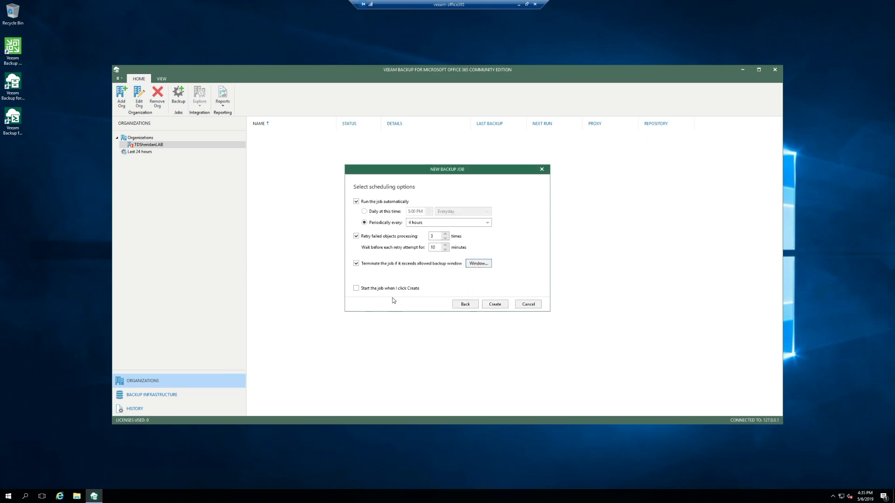
click(356, 288)
click(499, 309)
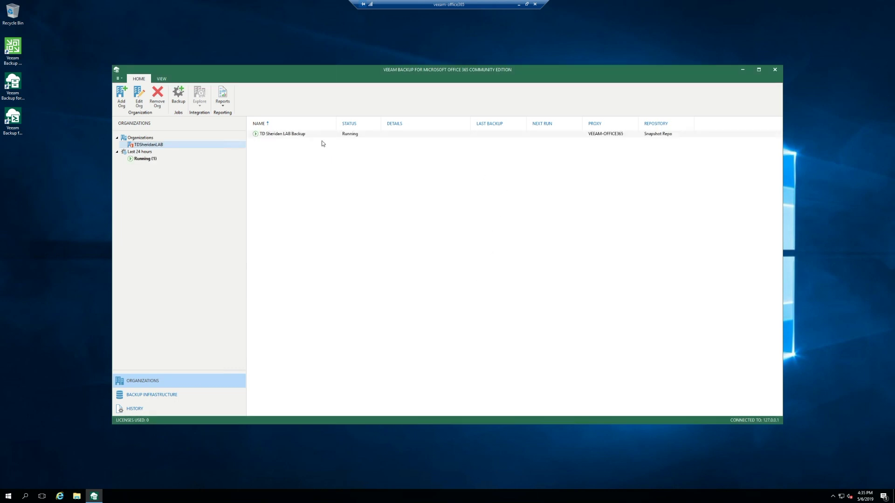
- Select the running TD Sheridan LAB Backup job to show its progress: 641.0 MB, 5 of 12 objects
click(313, 135)
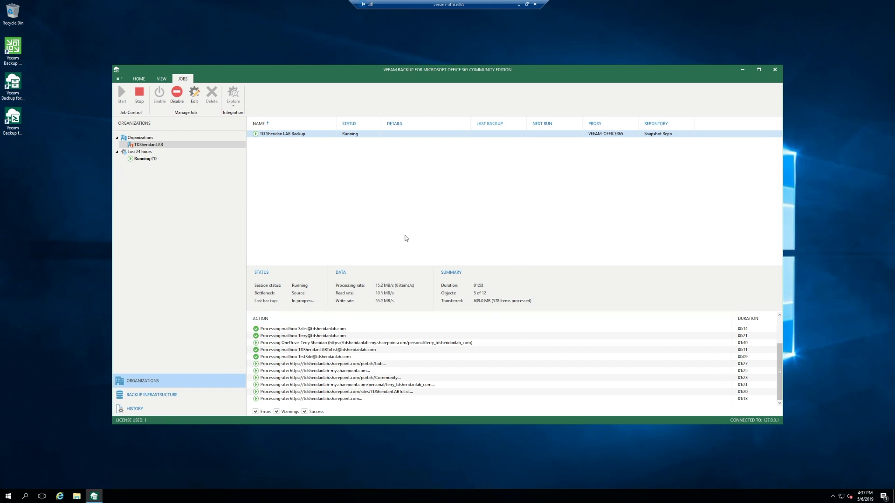
click(118, 79)
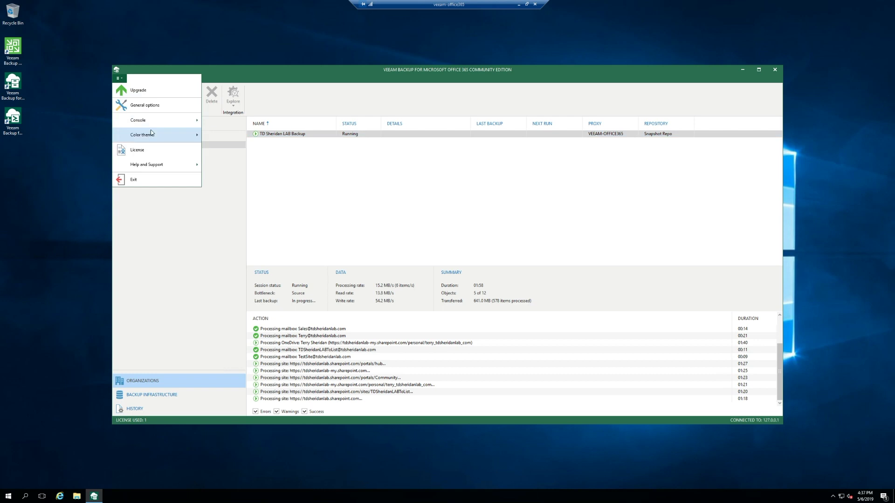
- Review the General options' Notifications, Folders and Authentication settings, then close without saving
click(150, 105)
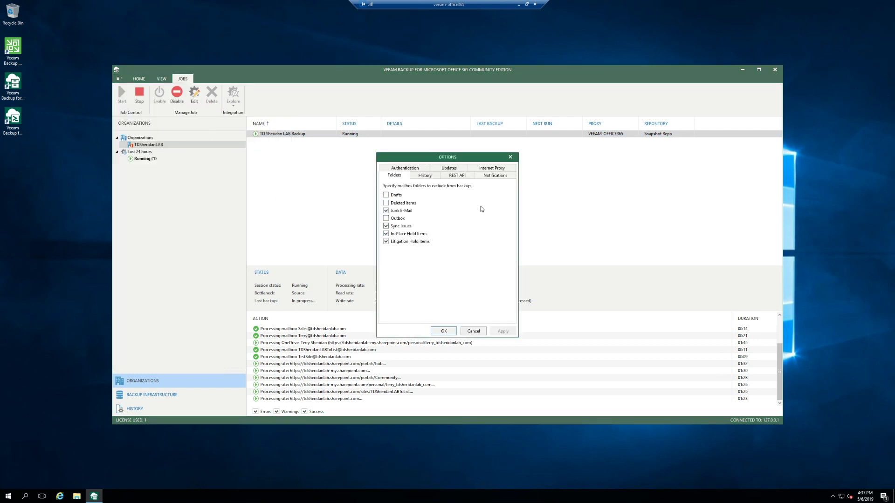
click(500, 176)
click(407, 188)
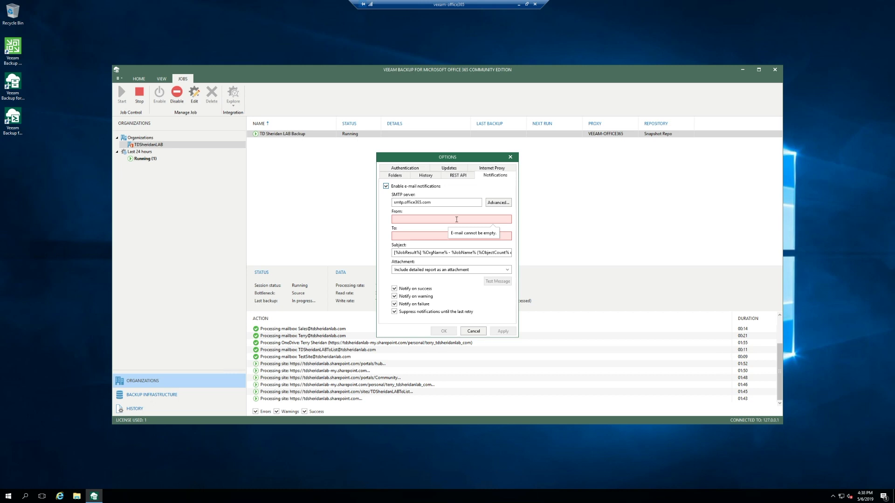
click(395, 175)
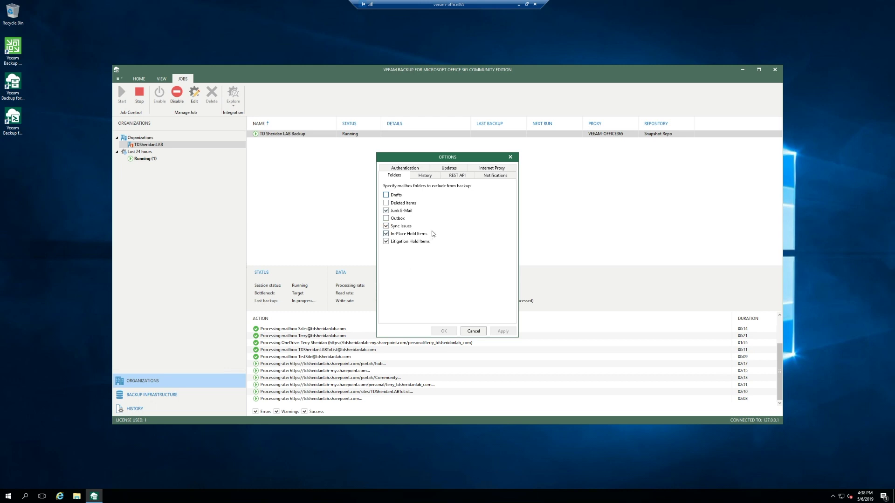
click(419, 169)
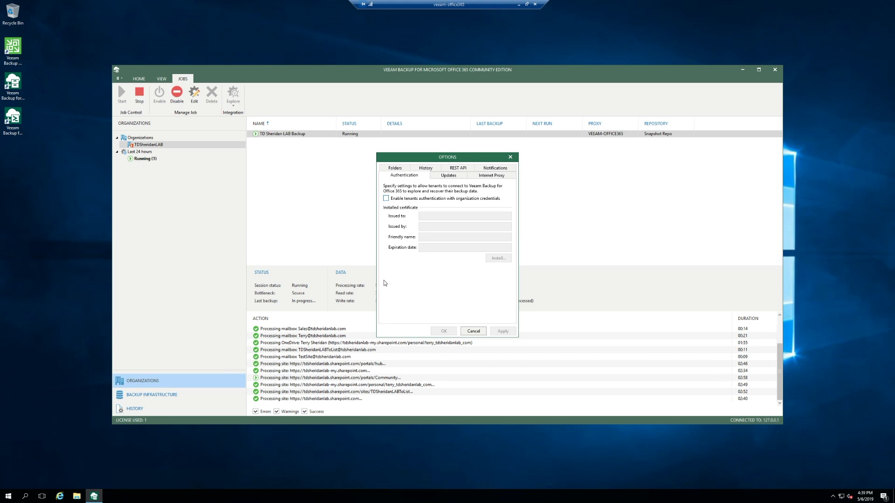
click(510, 157)
- Scroll the job log down to the Job finished entry at 4:39:32 PM, then return to Home
scroll(462, 384, down, 3)
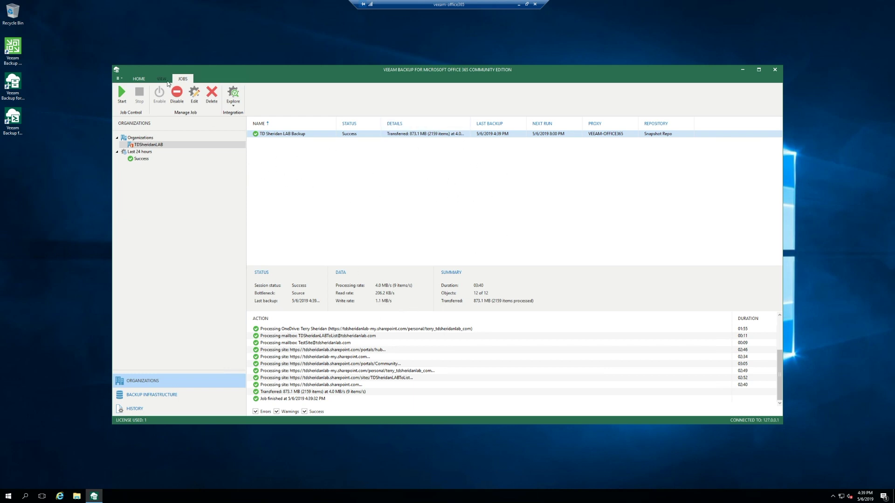
click(138, 80)
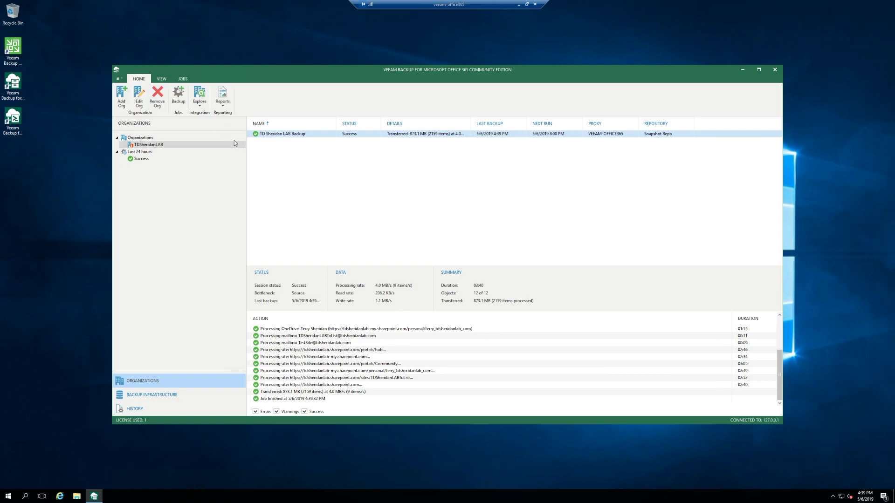